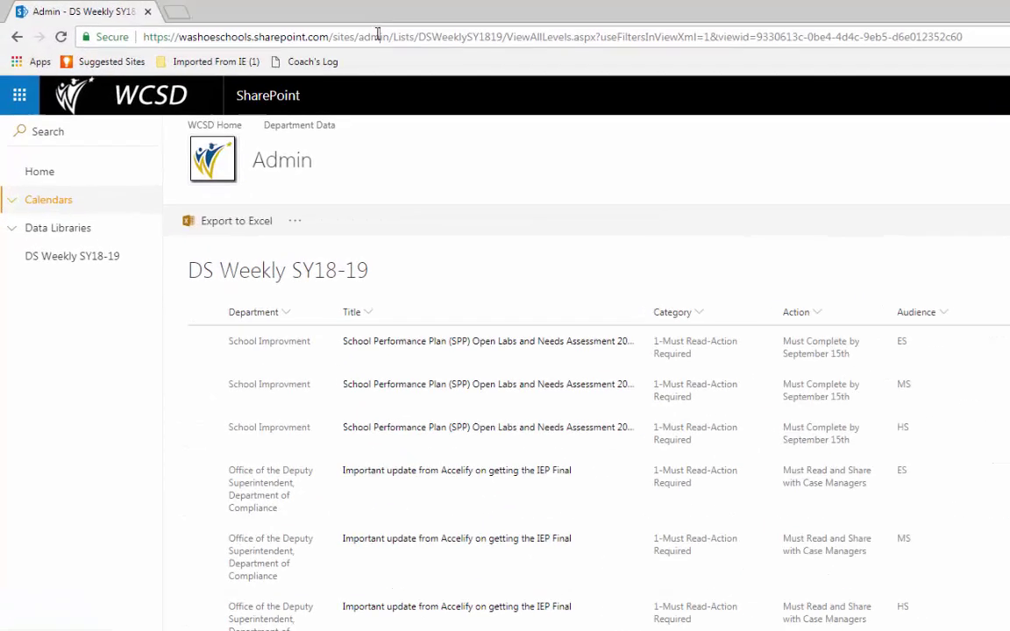
click(252, 26)
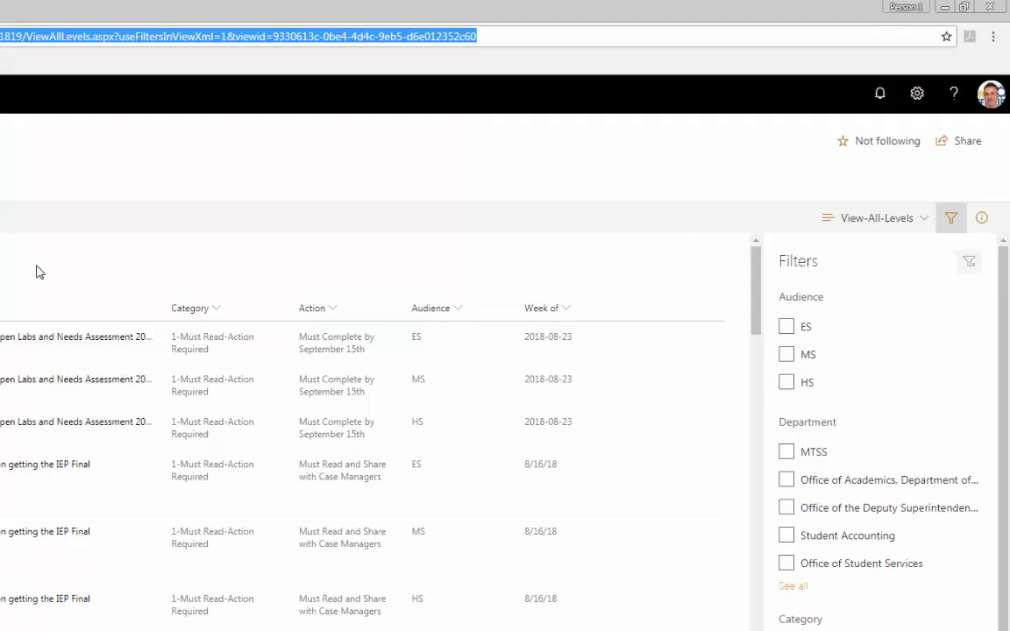
click(822, 302)
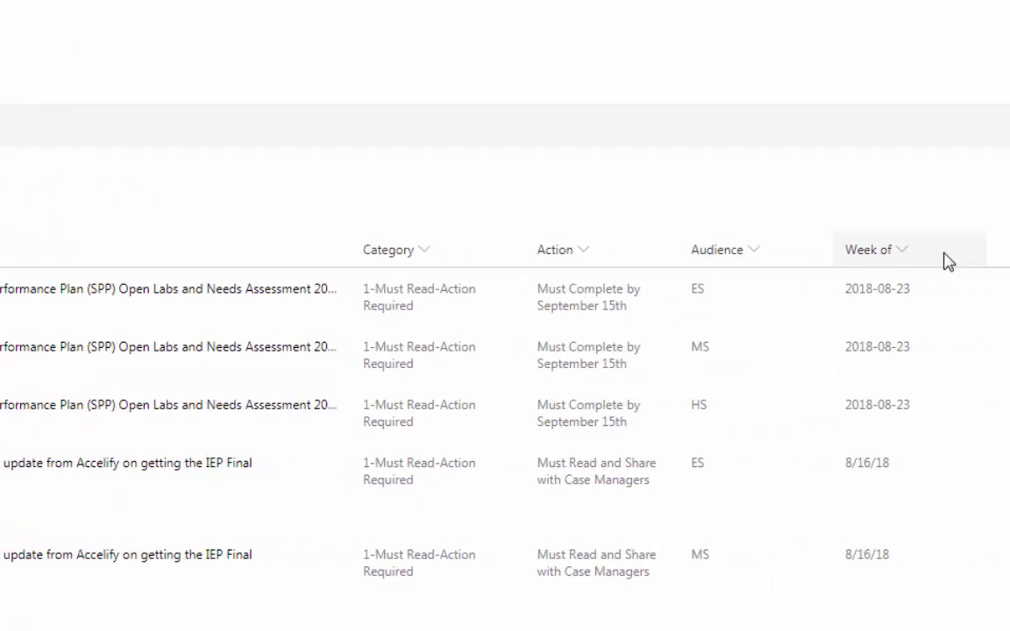
click(759, 250)
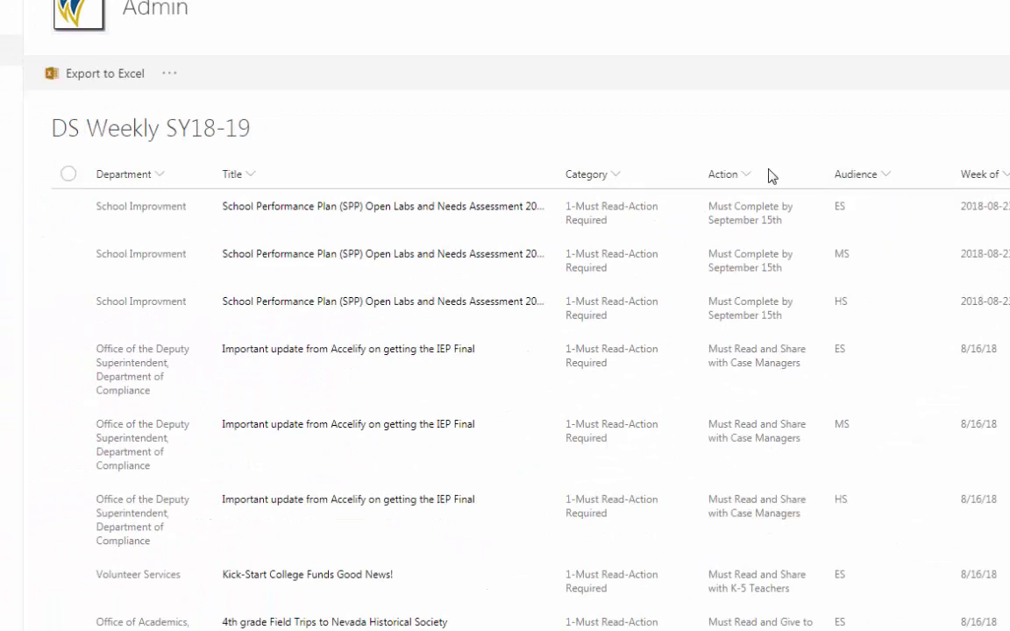
click(623, 178)
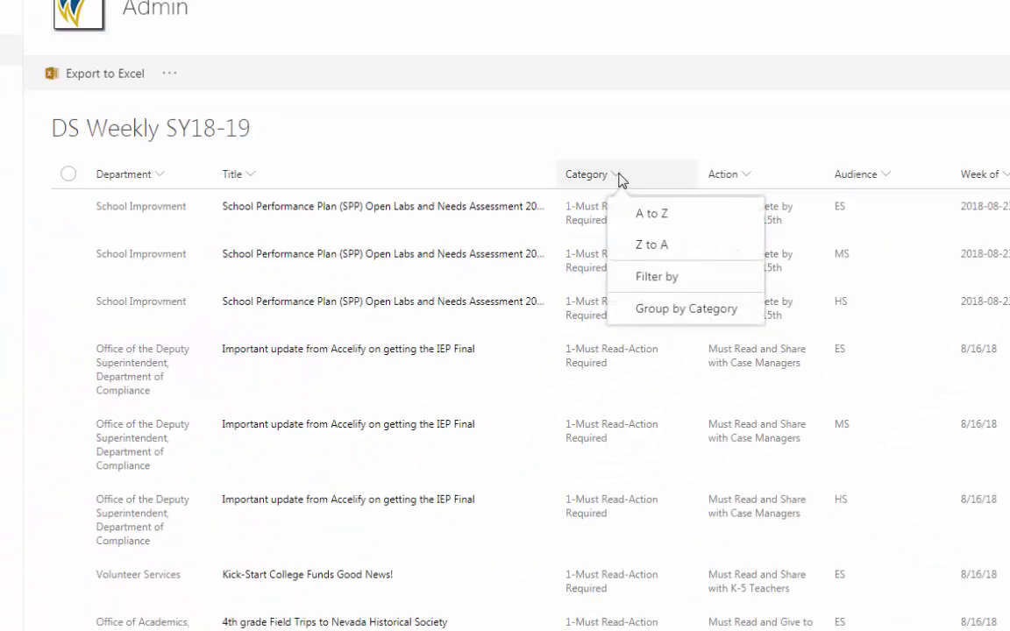
click(252, 175)
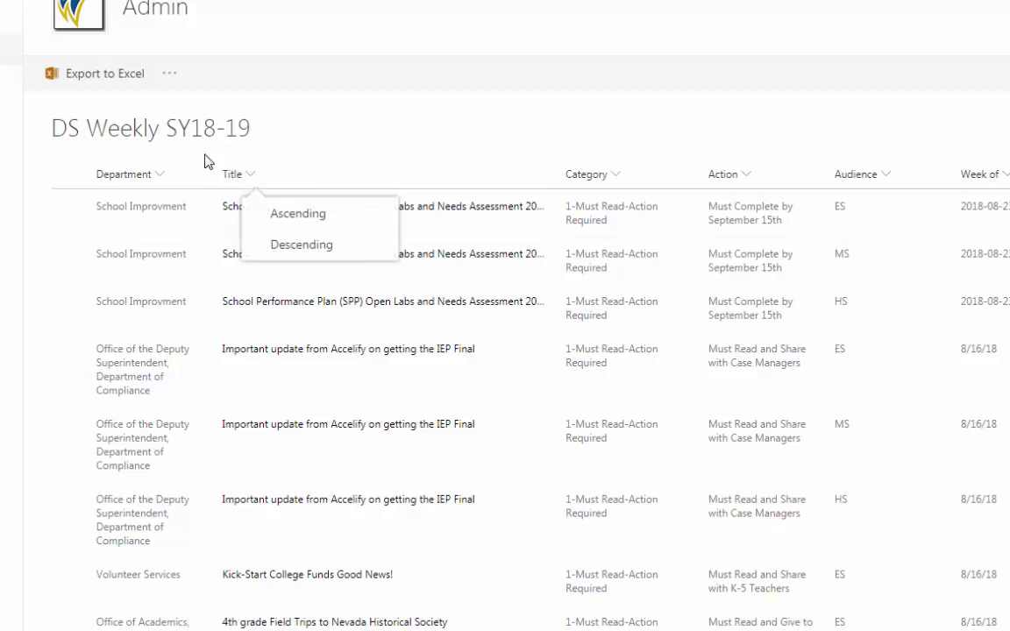
- Sort the DS Weekly SY18-19 list by Department from A to Z
click(158, 175)
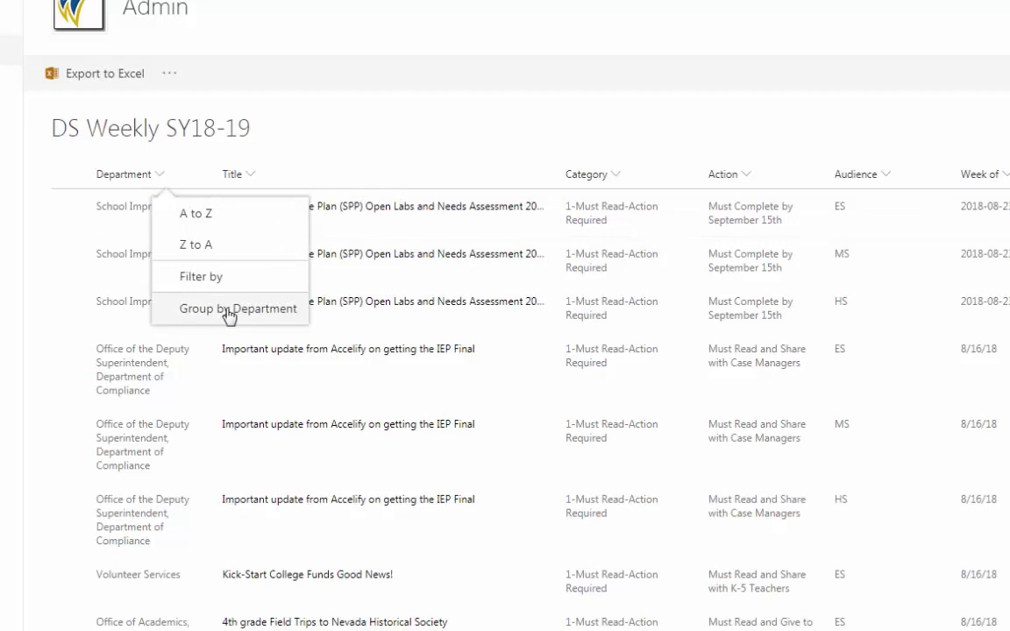
click(226, 217)
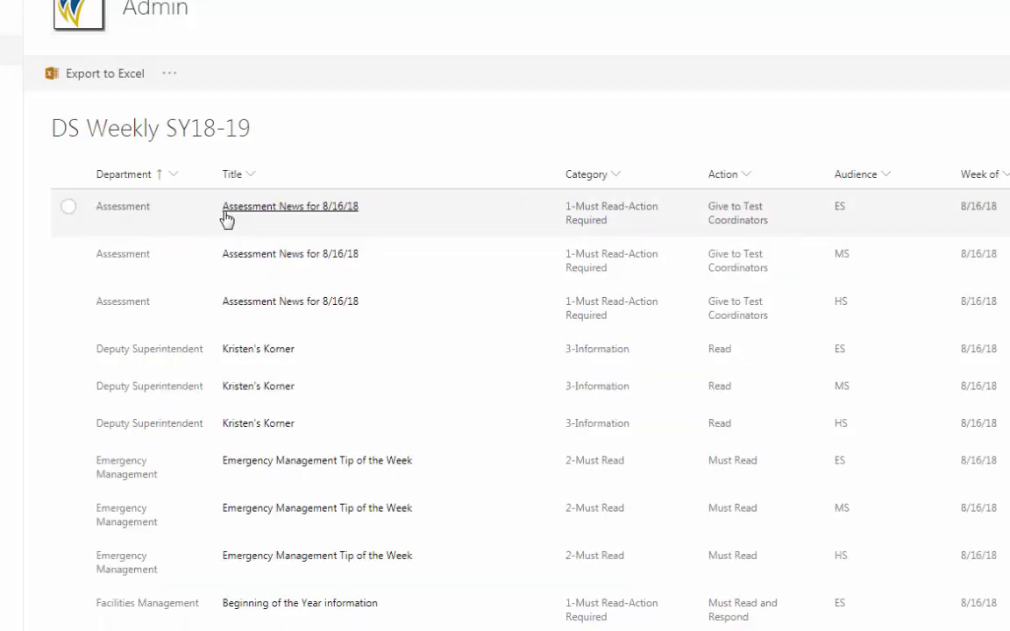
- Filter the Department column to show only MTSS entries
click(178, 181)
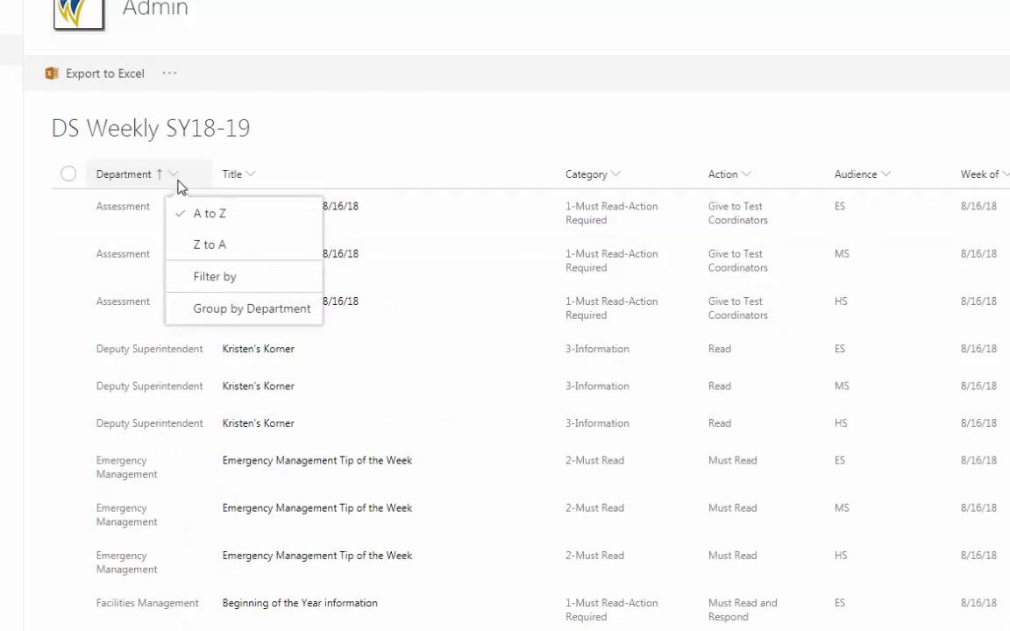
click(248, 282)
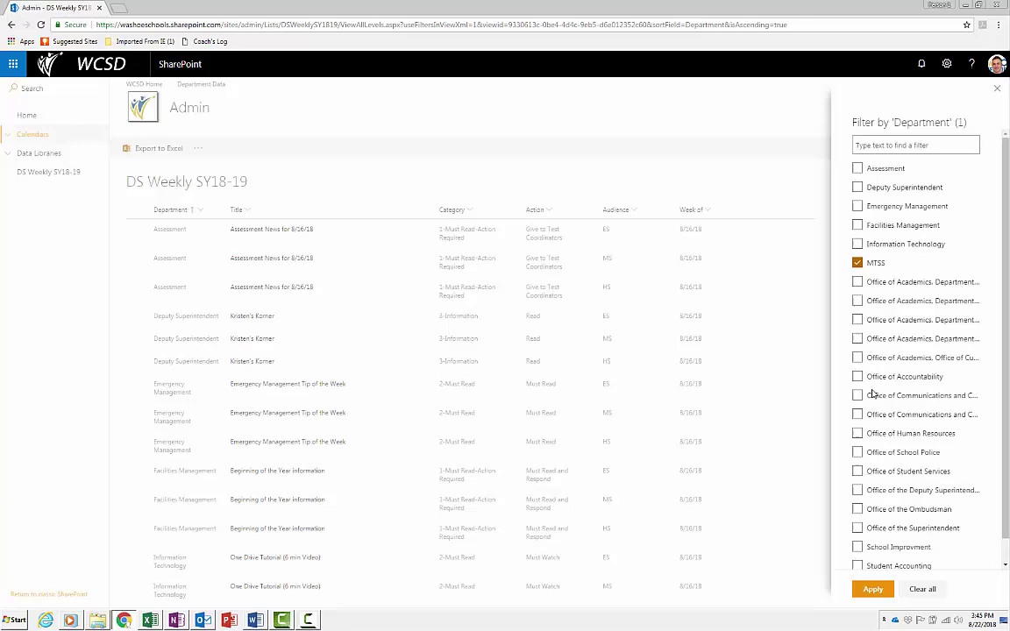
click(873, 590)
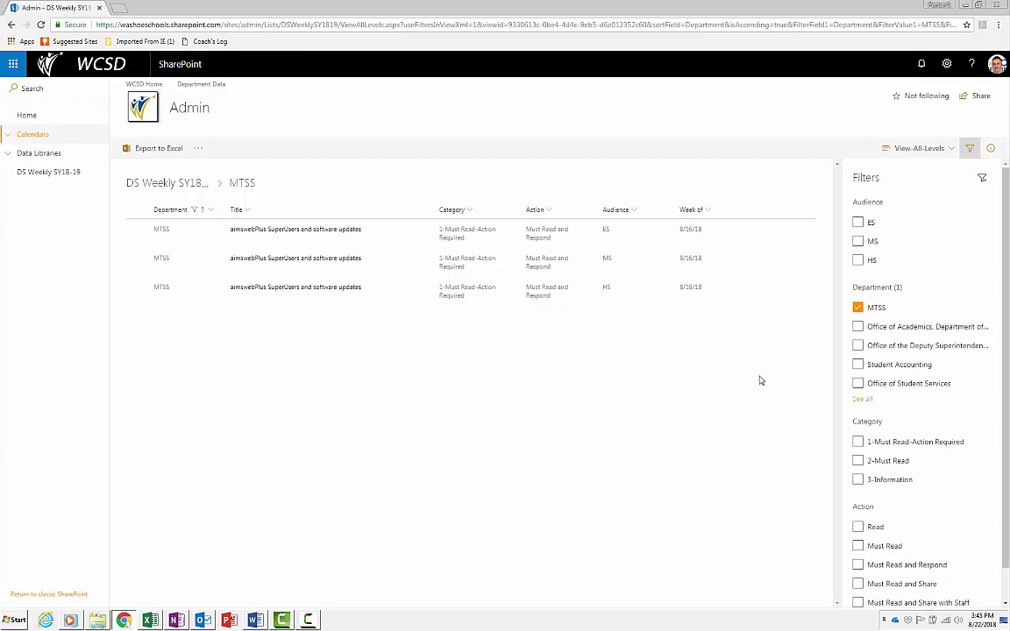
- Remove the MTSS department filter, reapply it, and remove it again to restore the full list
click(858, 309)
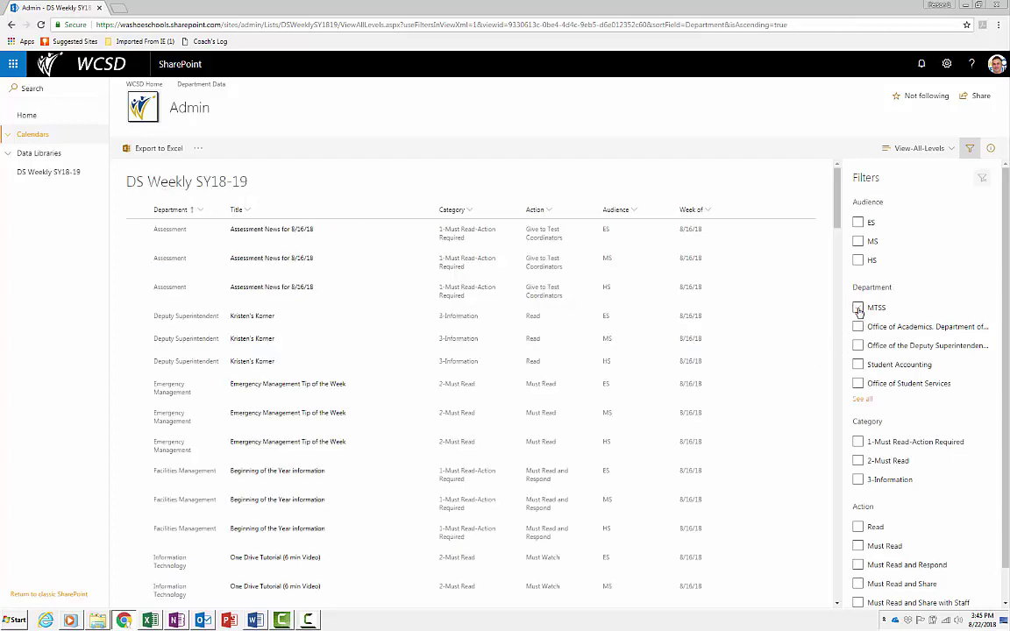
click(857, 308)
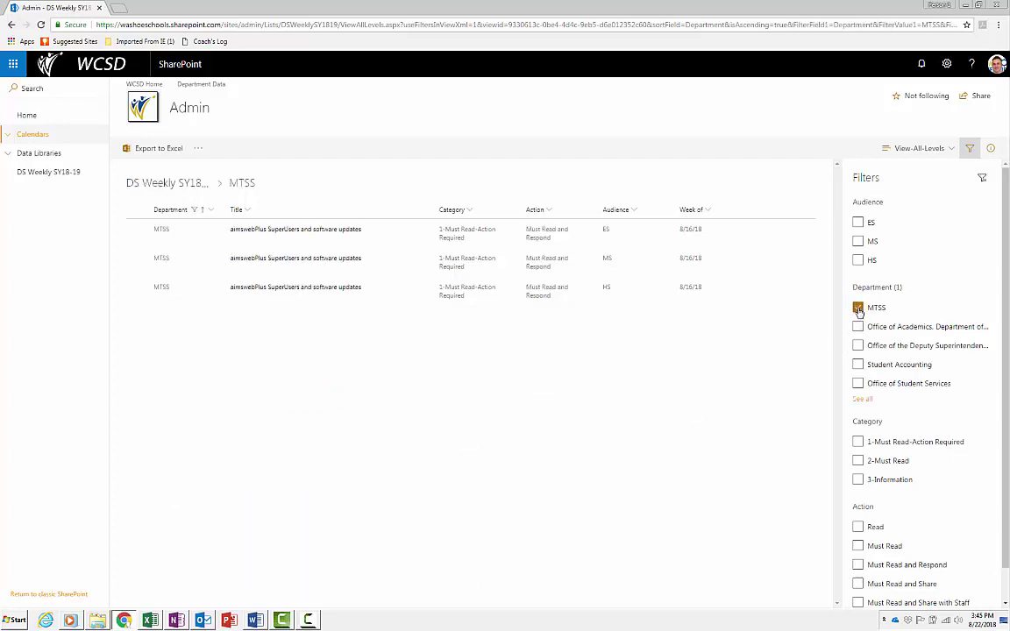
click(857, 309)
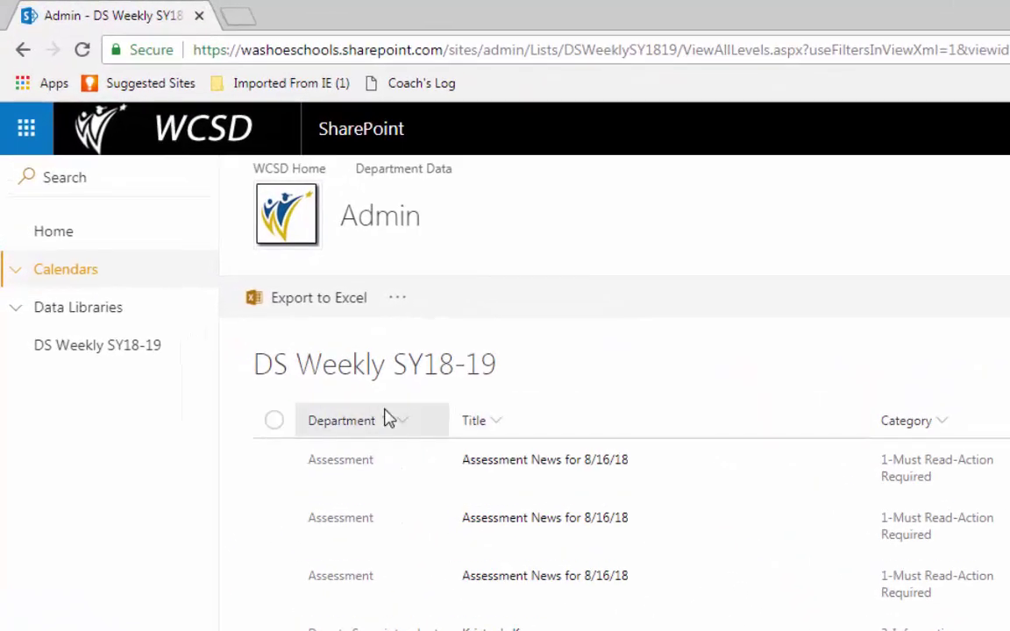
- Group the DS Weekly list by Department
click(390, 420)
click(428, 582)
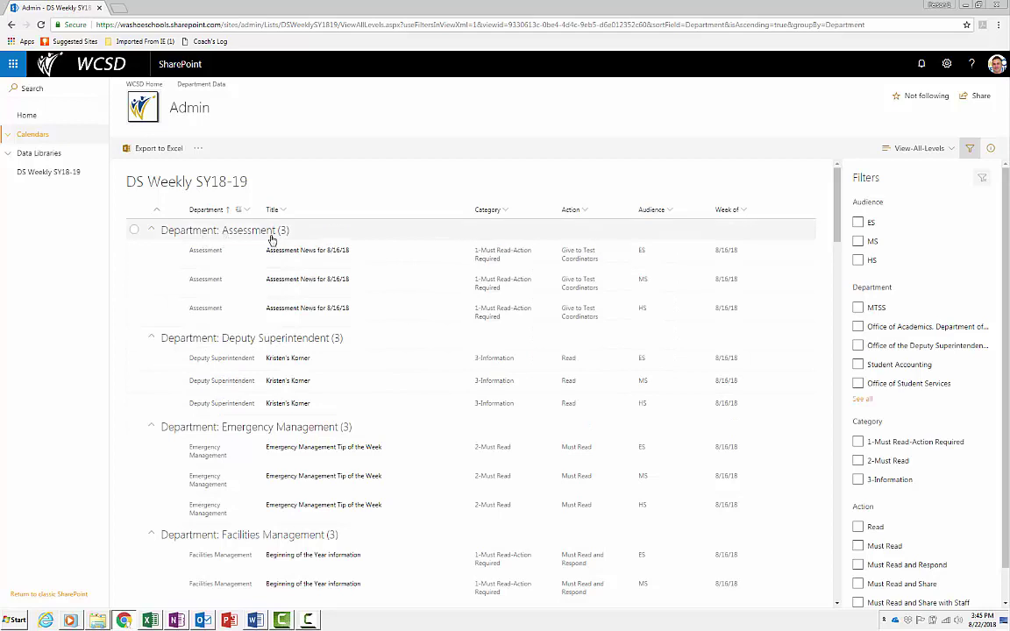
- Collapse and re-expand the Assessment and Deputy Superintendent groups, and do the same for all groups at once
click(150, 231)
click(151, 248)
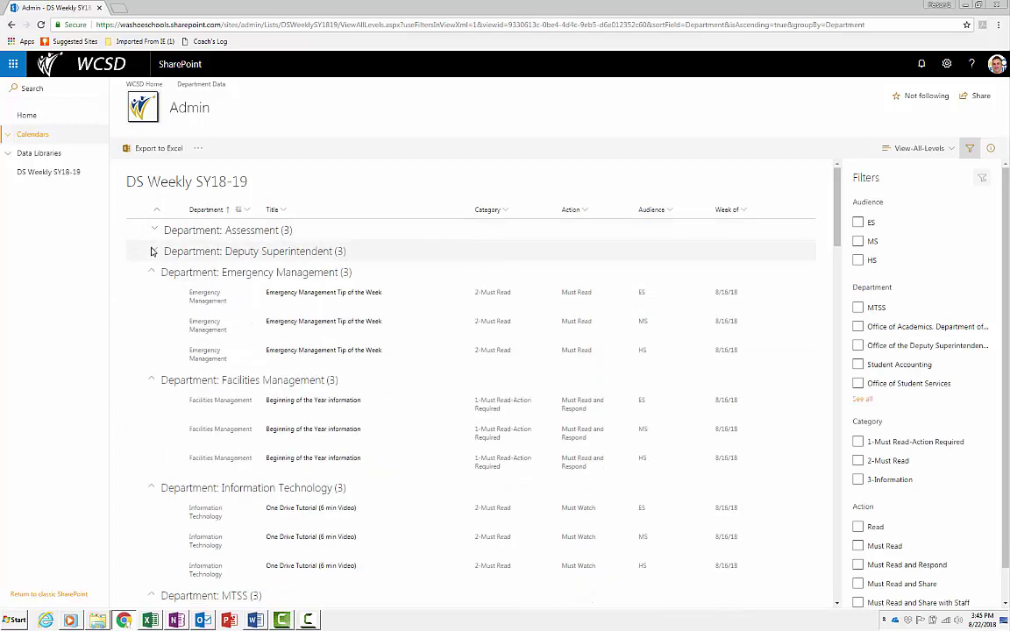
click(152, 248)
click(154, 230)
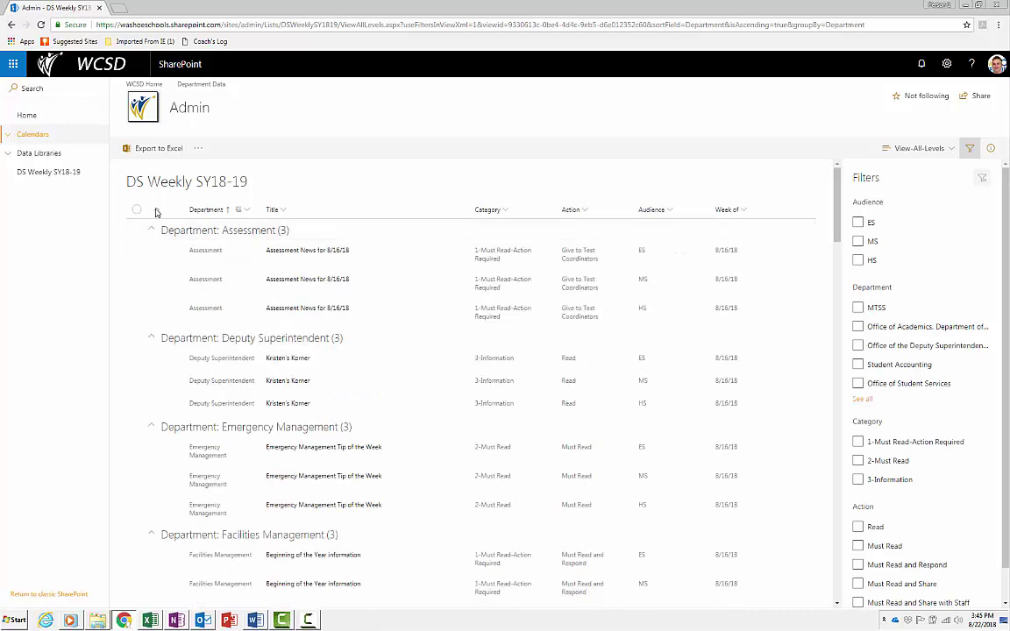
click(156, 211)
click(156, 212)
- Ungroup the list from Department, and close the Assessment News document for the ES audience after viewing it
click(241, 211)
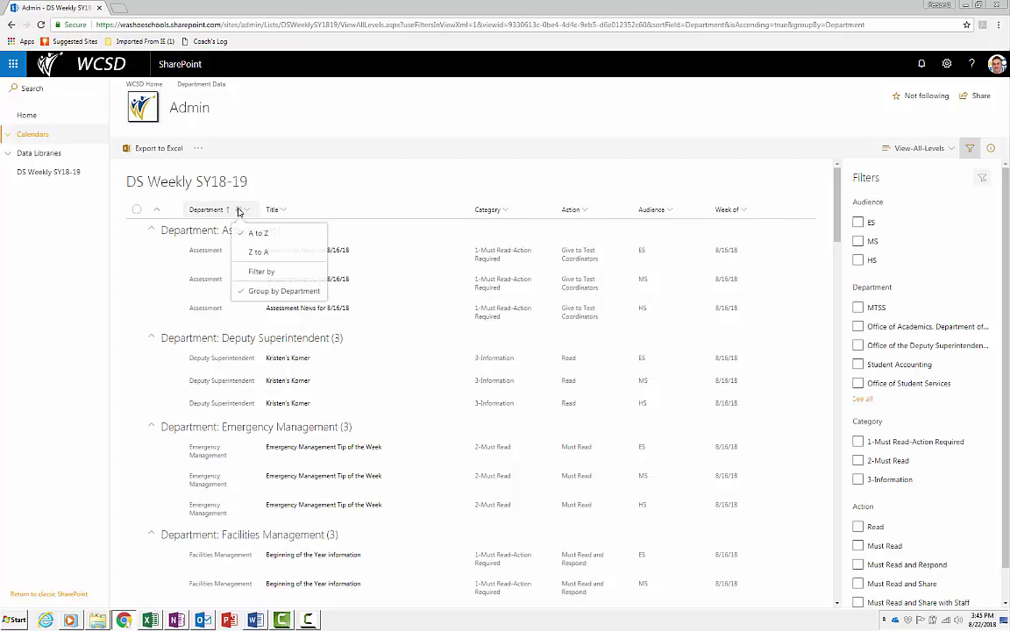
click(261, 290)
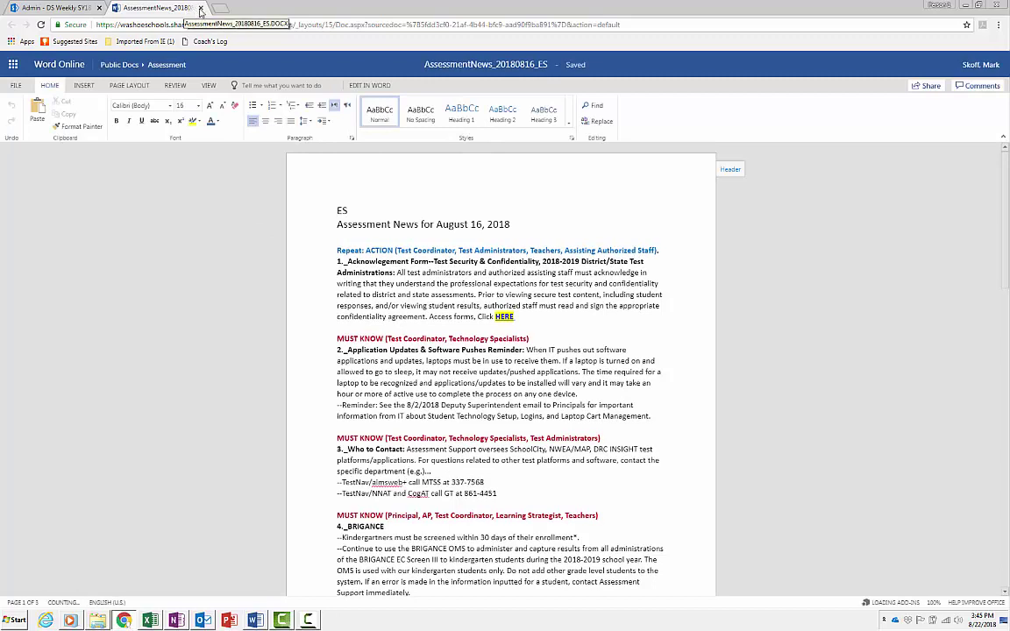
click(200, 8)
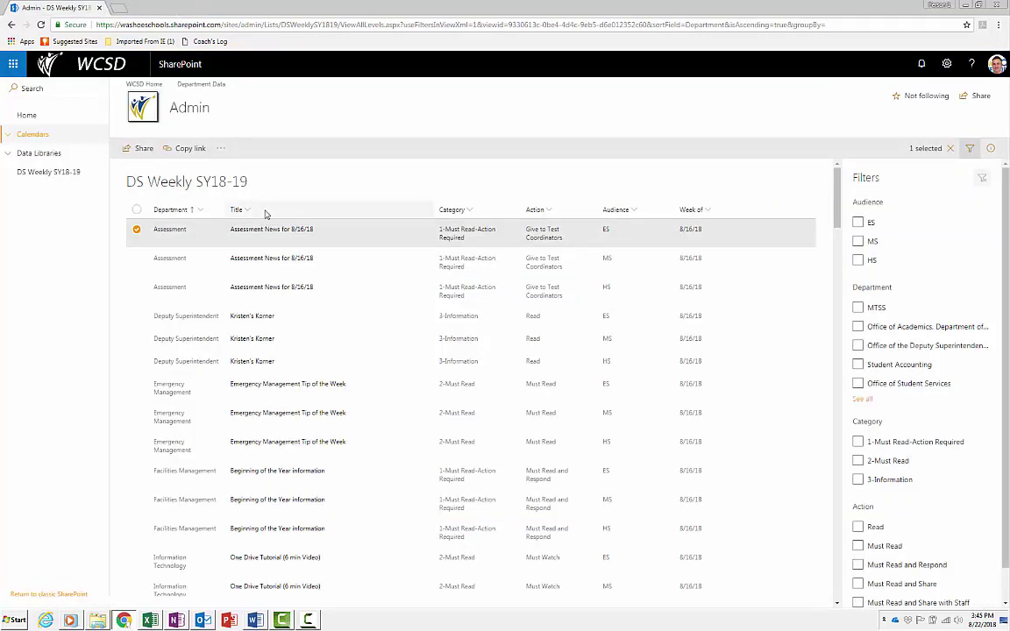
- Filter the Category column to show only 1-Must Read-Action Required entries
click(473, 211)
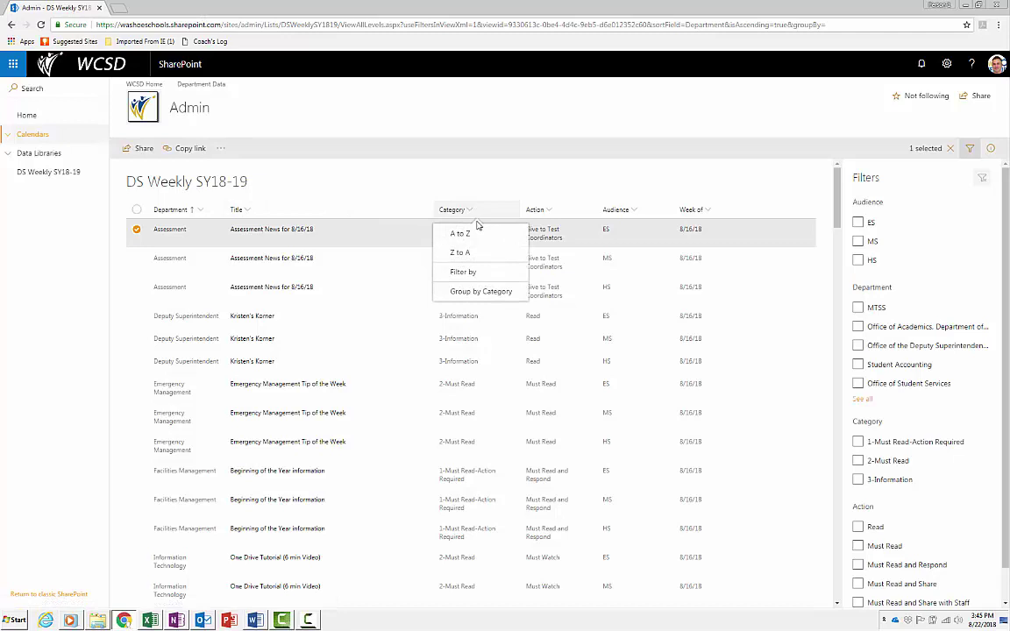
click(471, 277)
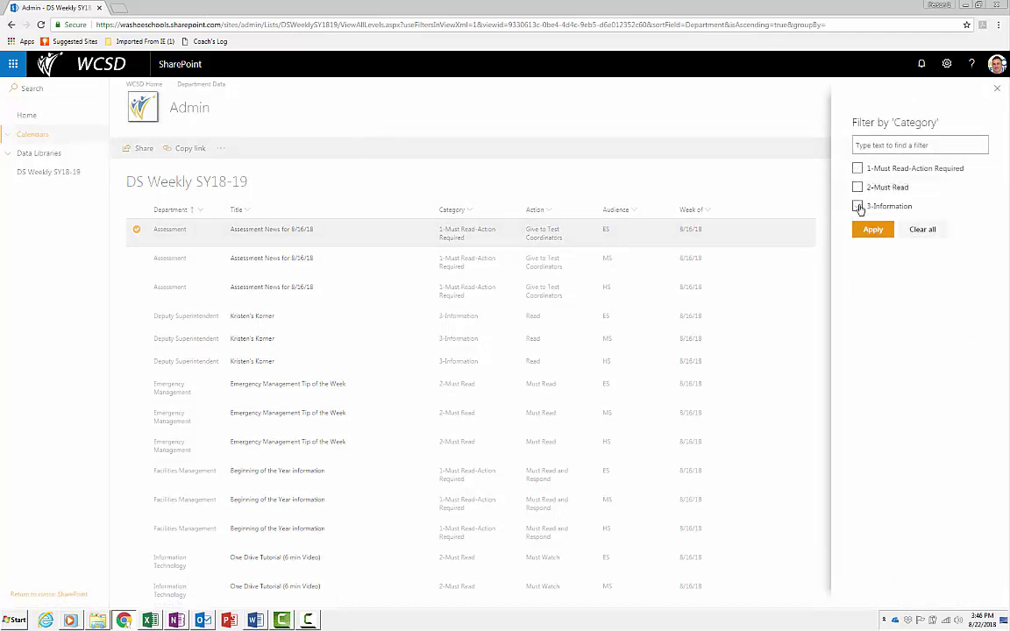
click(856, 168)
click(872, 230)
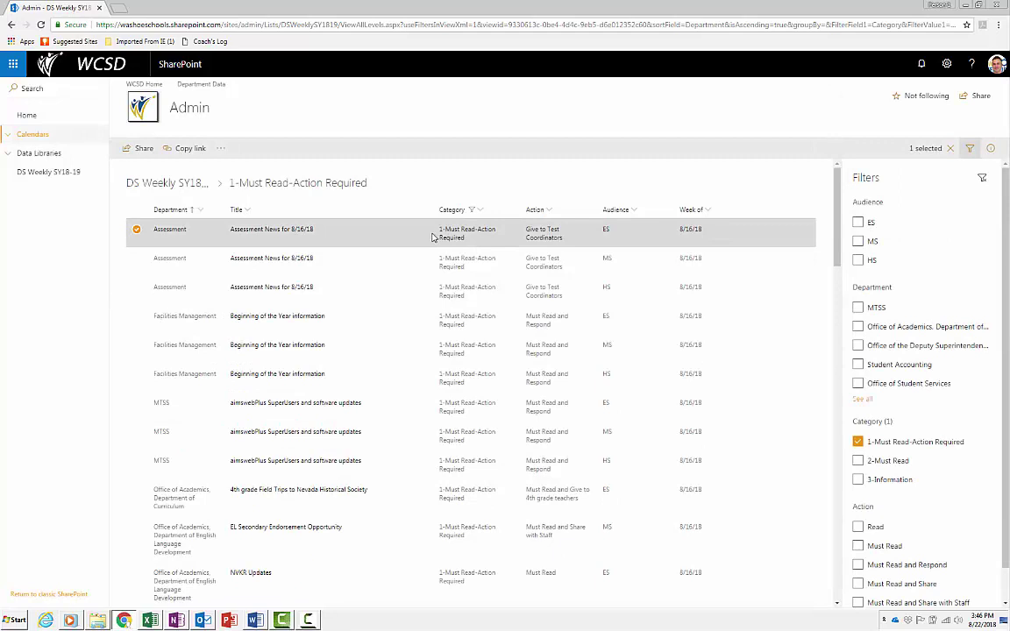
- Review the filter choices for the Action column and close them without applying any
click(552, 211)
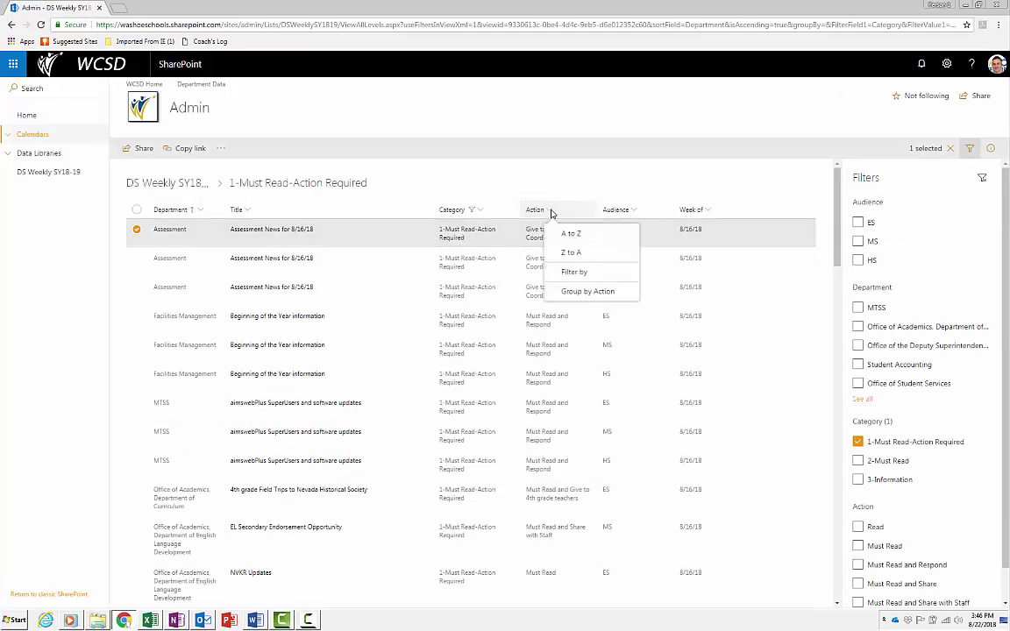
click(573, 272)
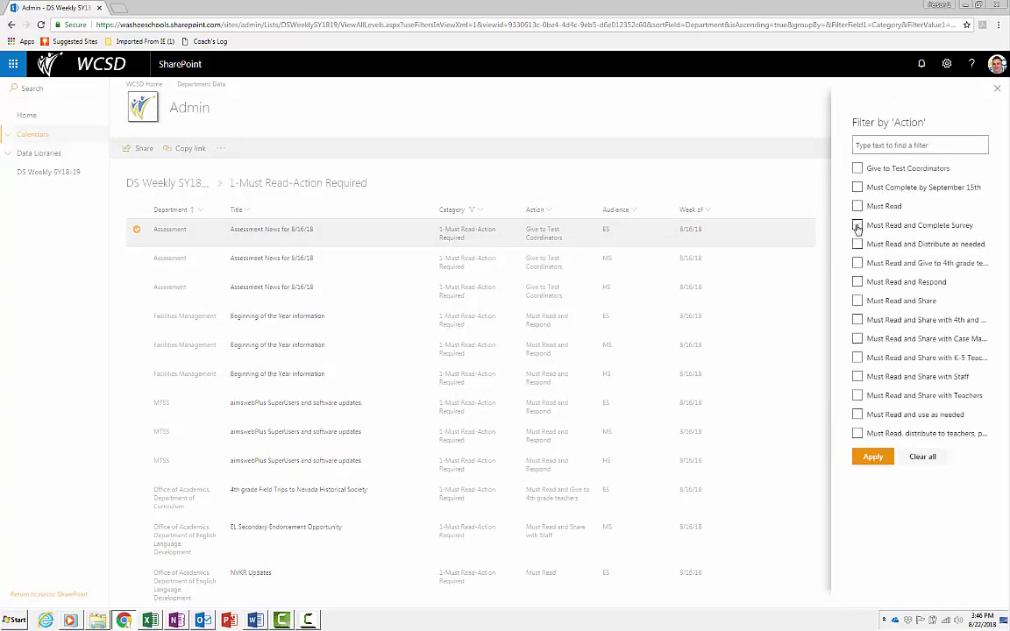
click(997, 89)
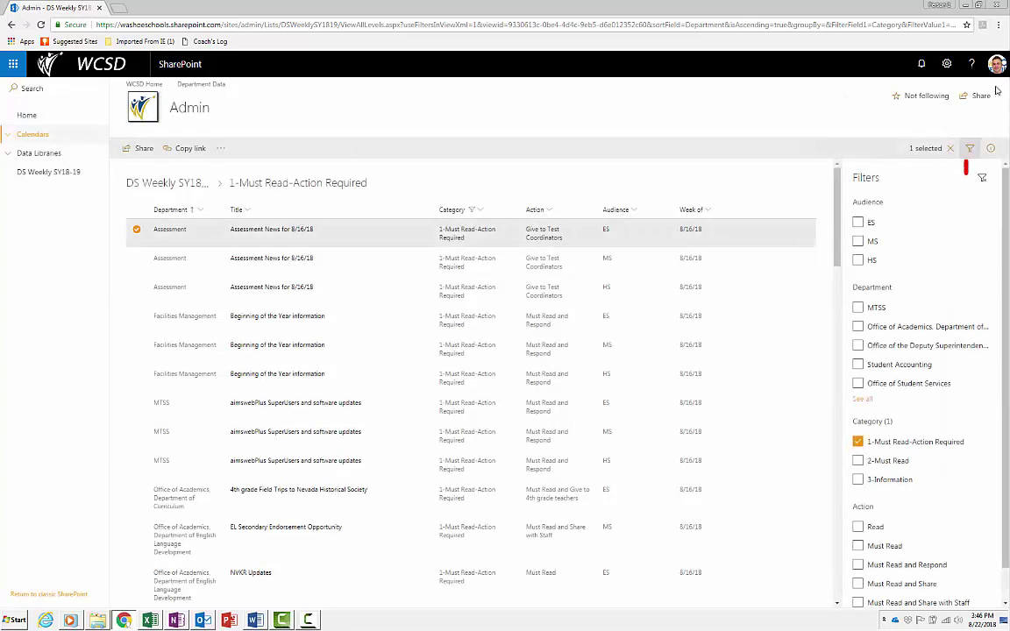
- Clear all filters from the list and view the Audience column's sorting, filtering and grouping options
click(982, 179)
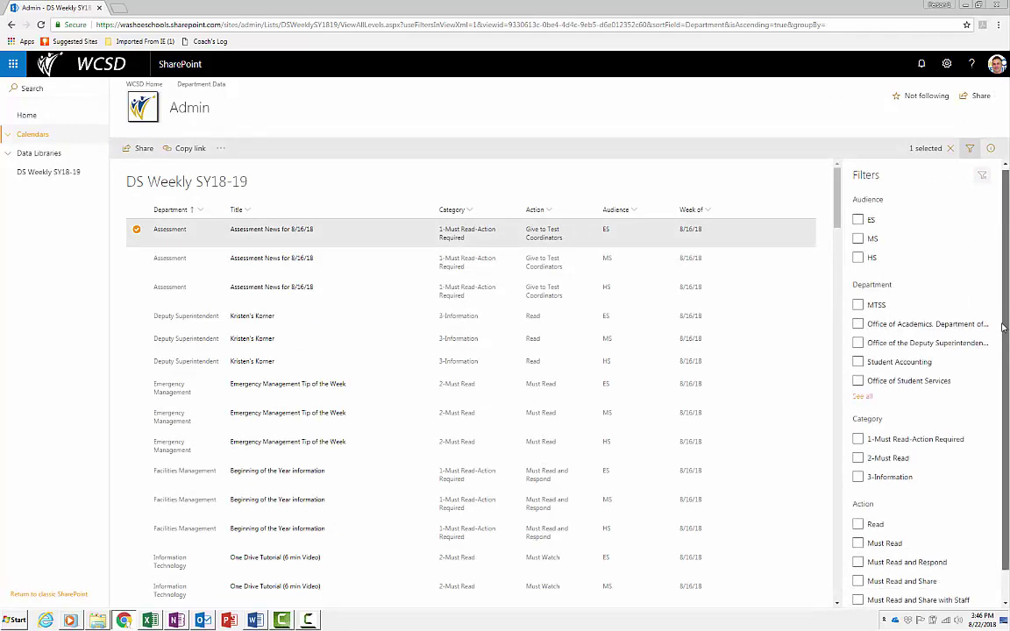
scroll(876, 350, down, 1)
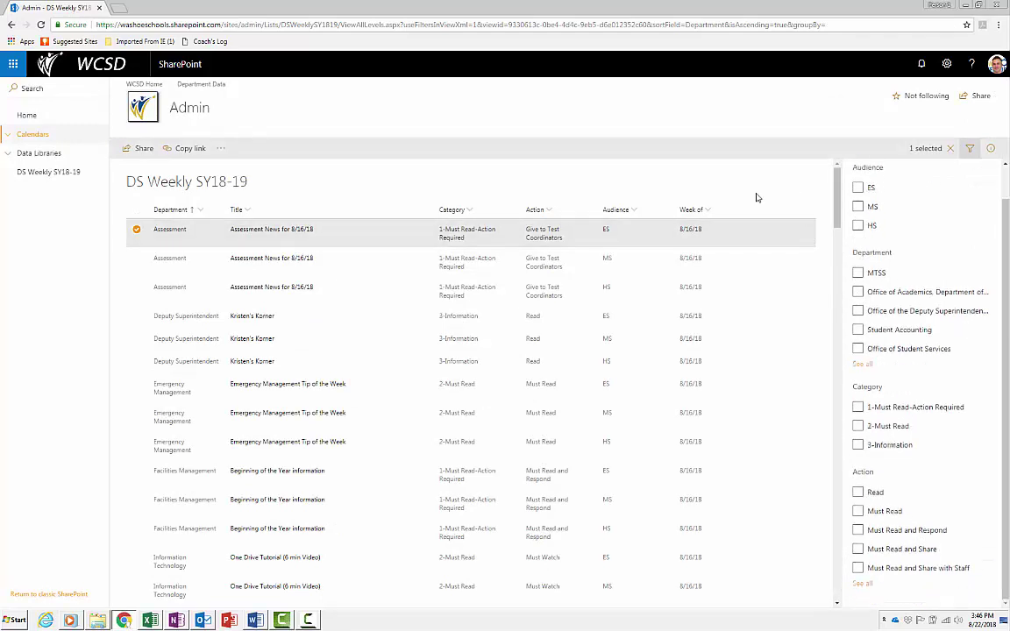
click(627, 212)
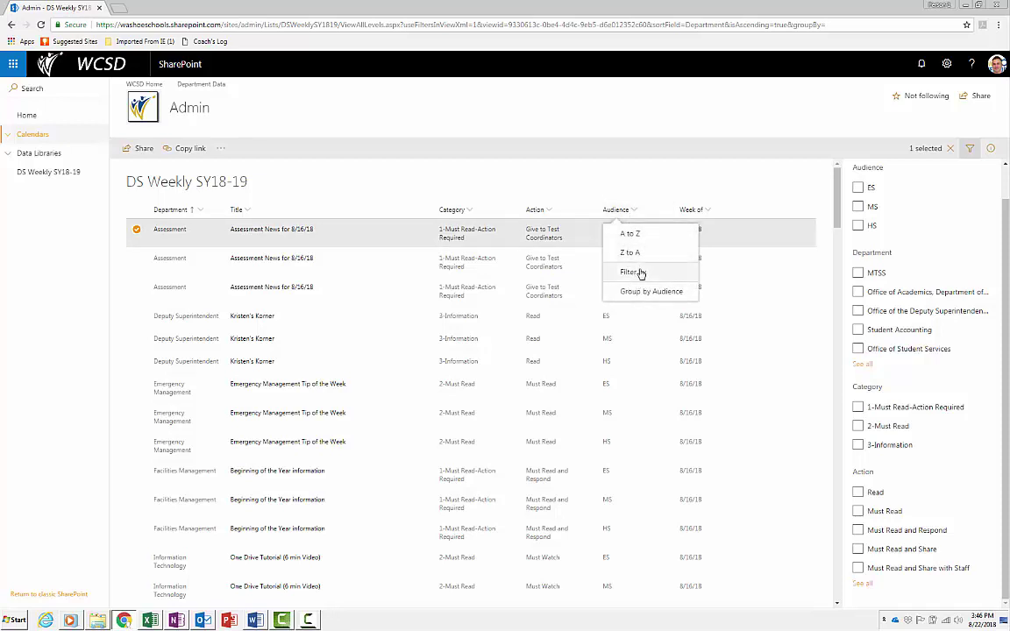
click(652, 212)
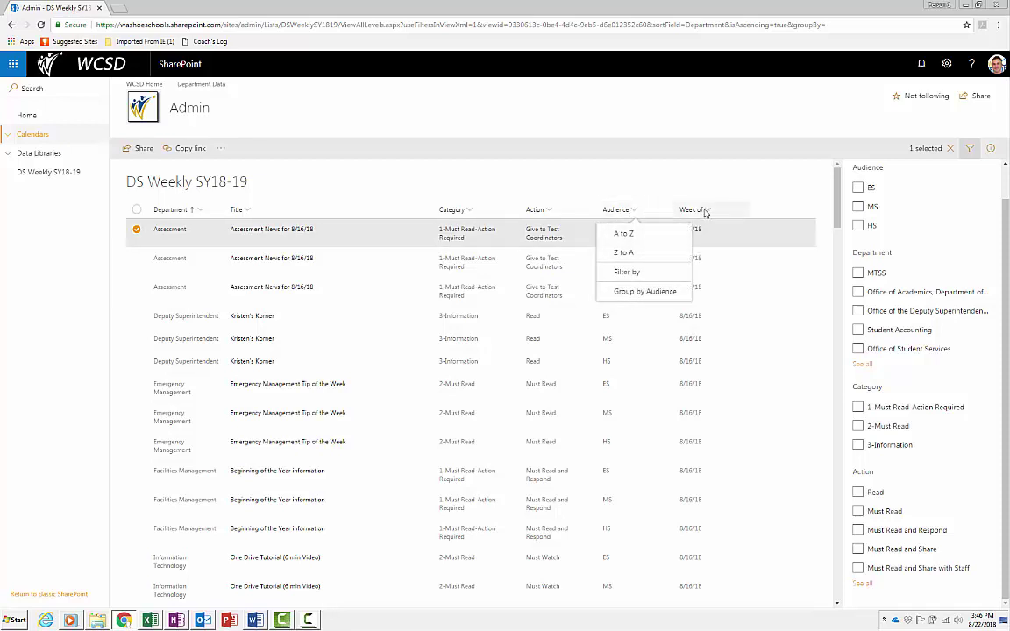
- Filter the Week of column to show only 2018-08-23 entries
click(704, 211)
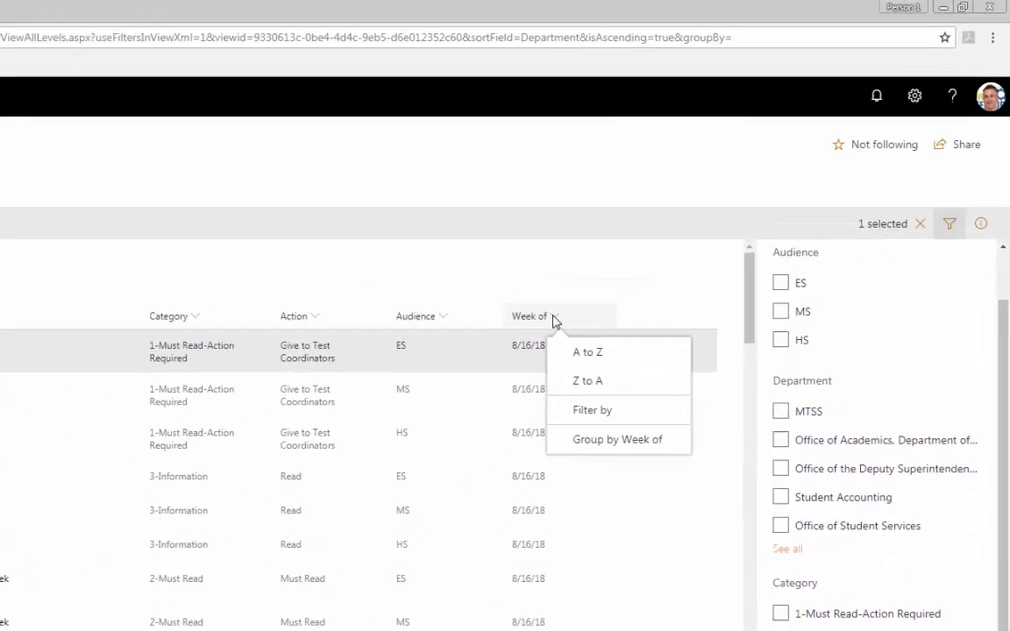
click(572, 433)
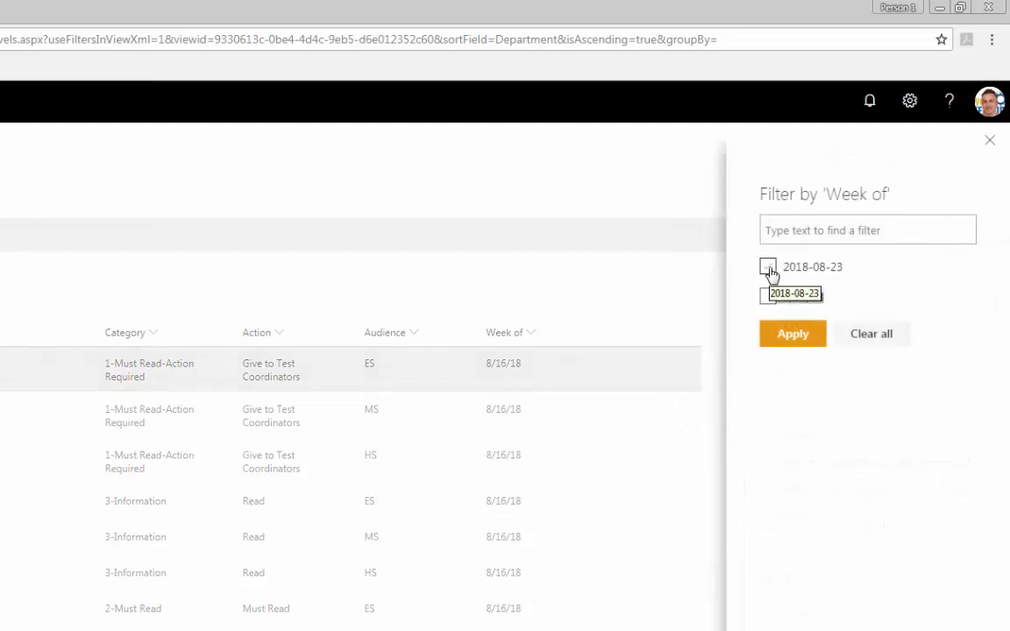
click(768, 268)
click(792, 335)
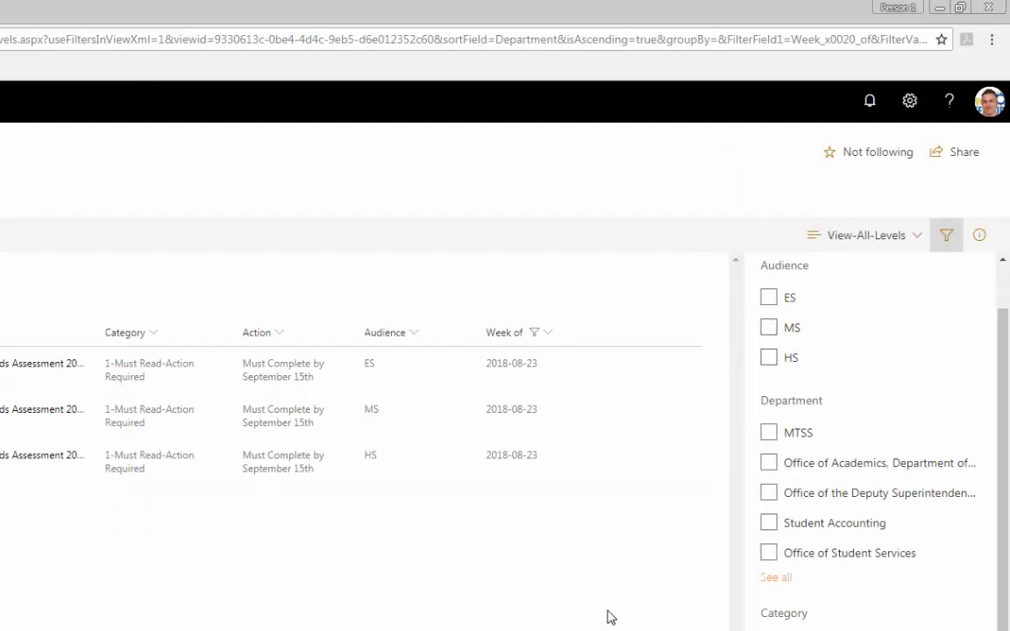
- Hide the filters pane, show it again, and leave it hidden
click(947, 241)
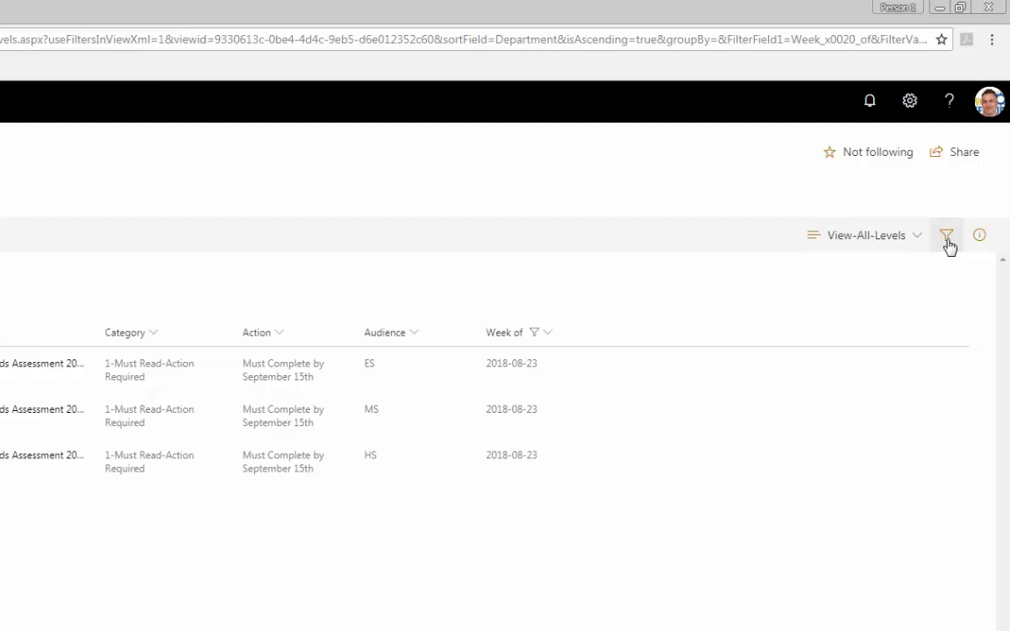
click(947, 242)
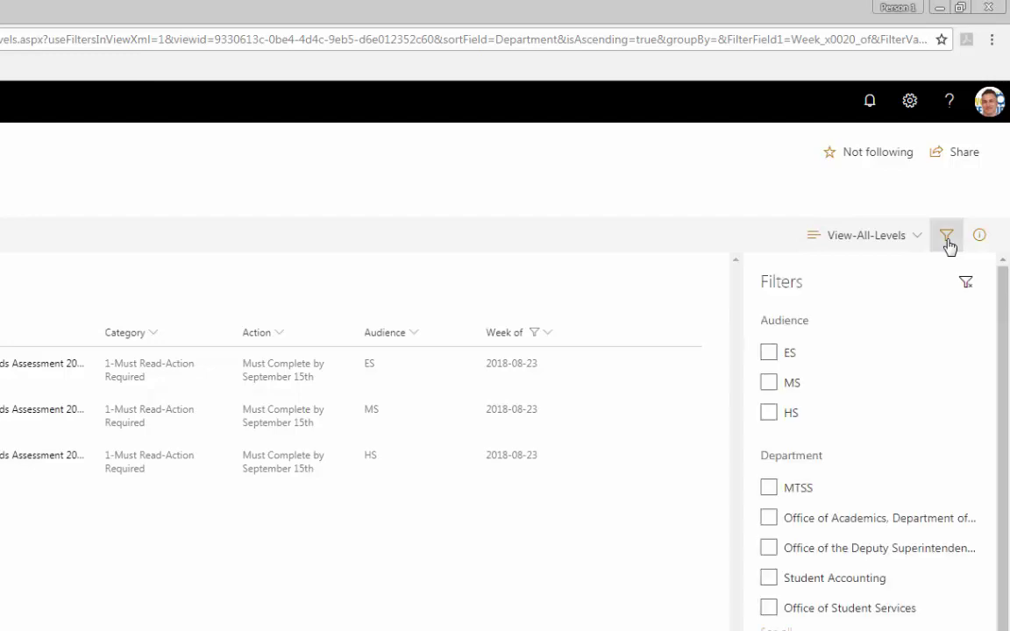
click(947, 238)
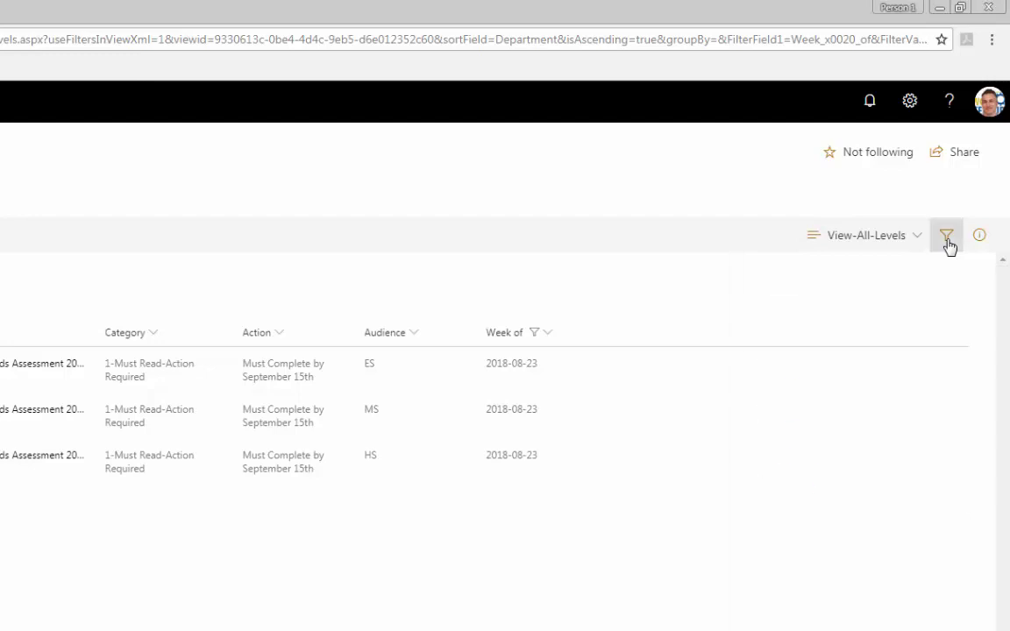
- Filter the 2018-08-23 entries to the ES audience using the filters pane and copy the filtered view's web address
click(948, 242)
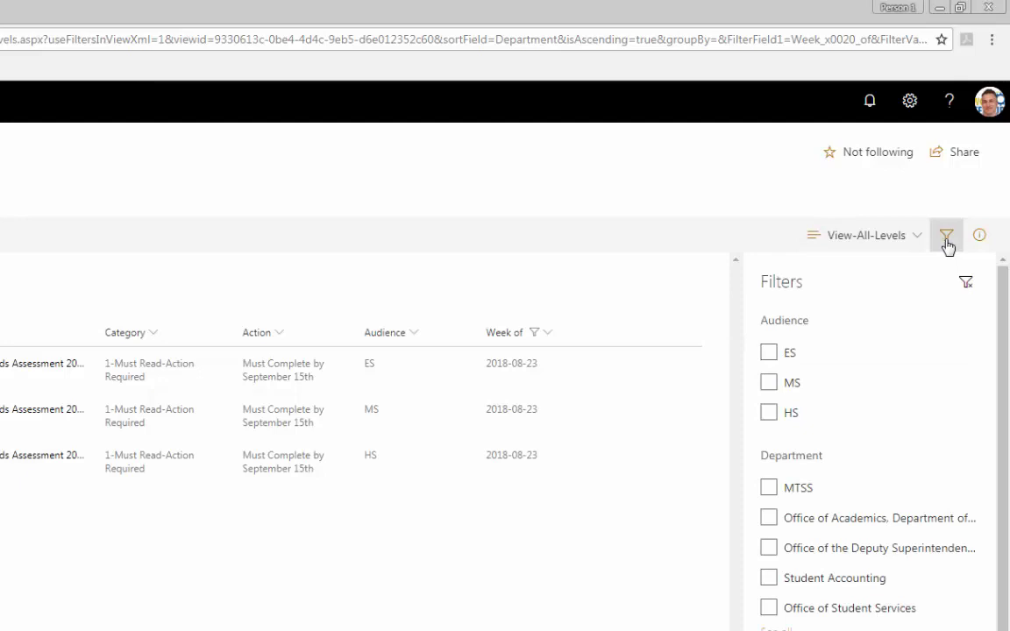
click(768, 352)
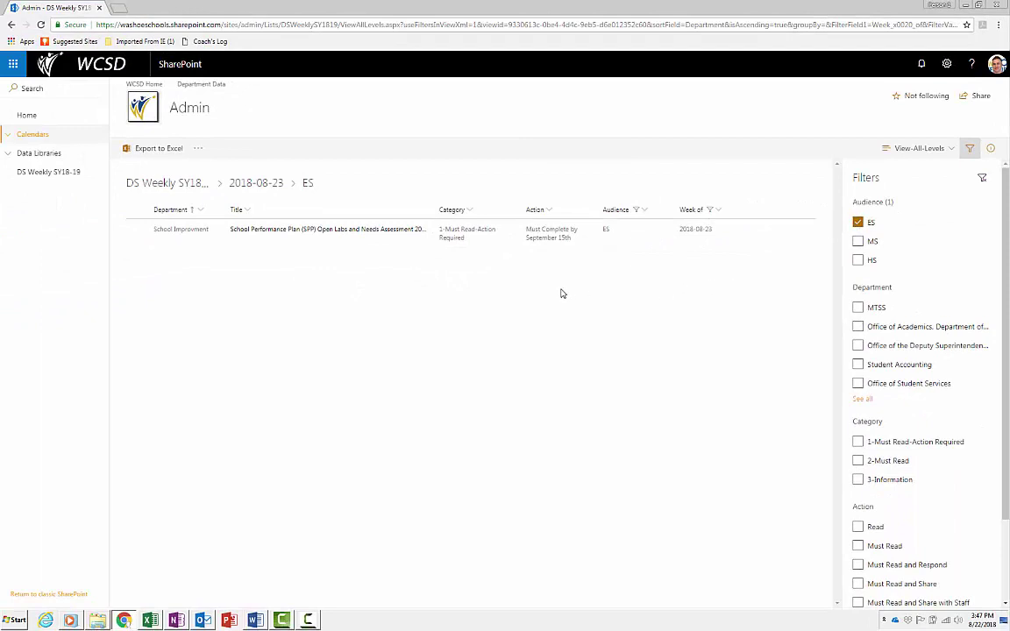
click(402, 27)
right_click(402, 27)
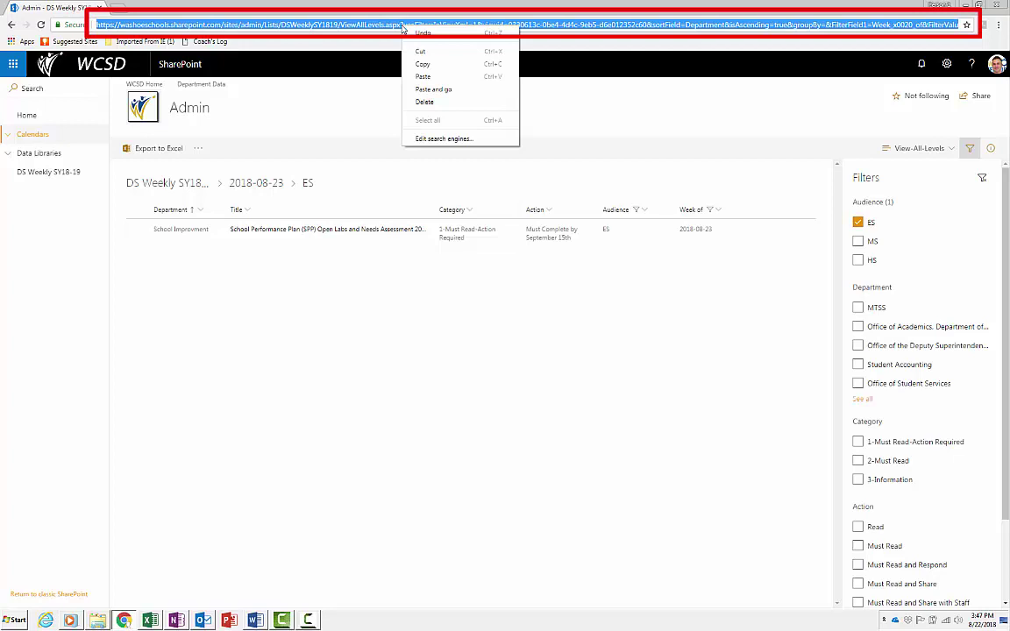
click(426, 67)
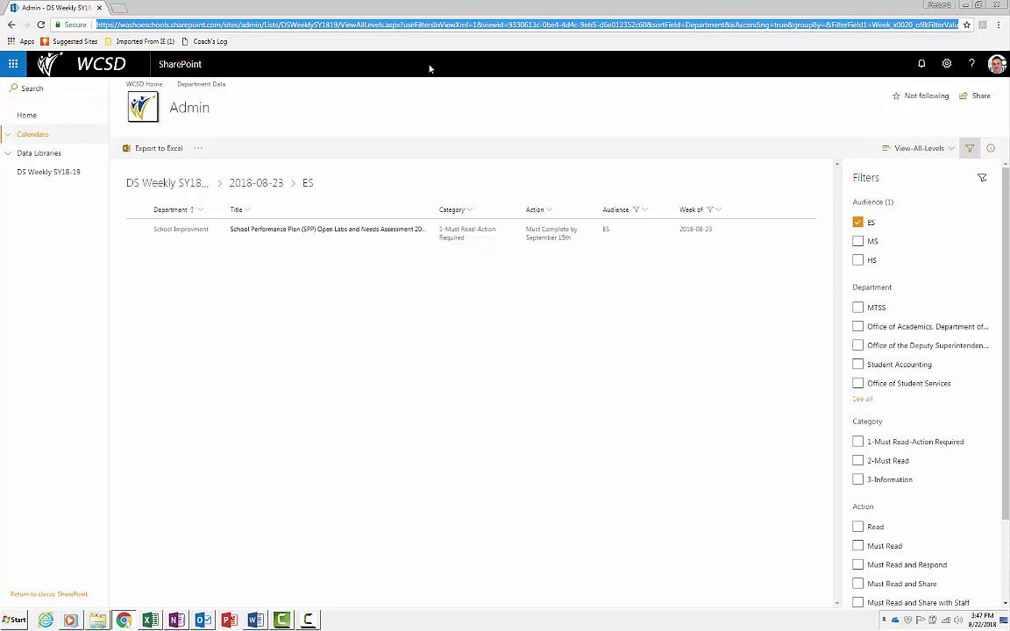
- Replace the ES audience filter with MS, and clear all filters from the list
click(857, 222)
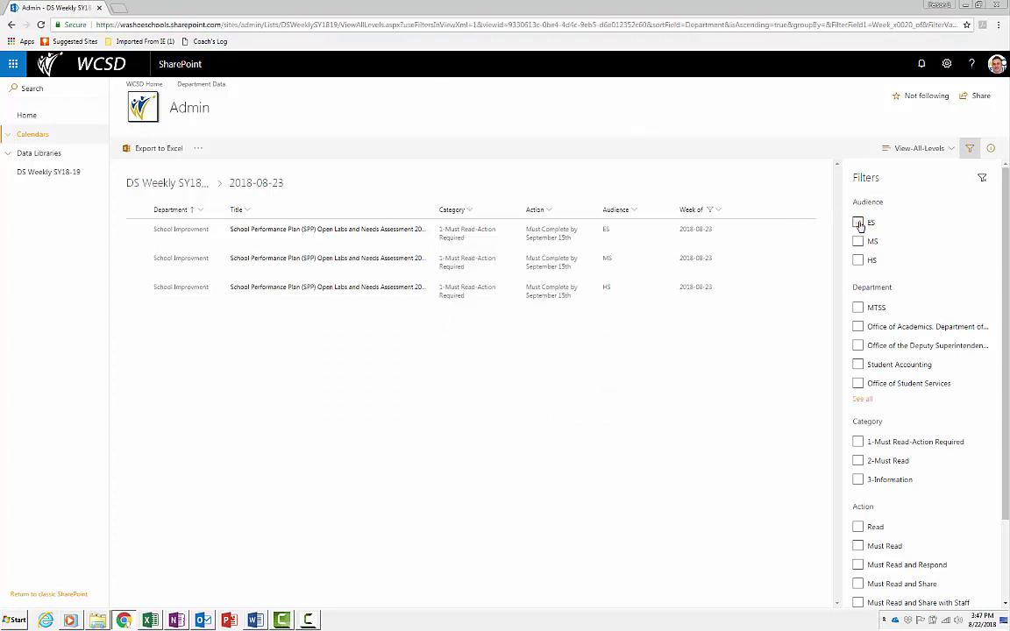
click(857, 241)
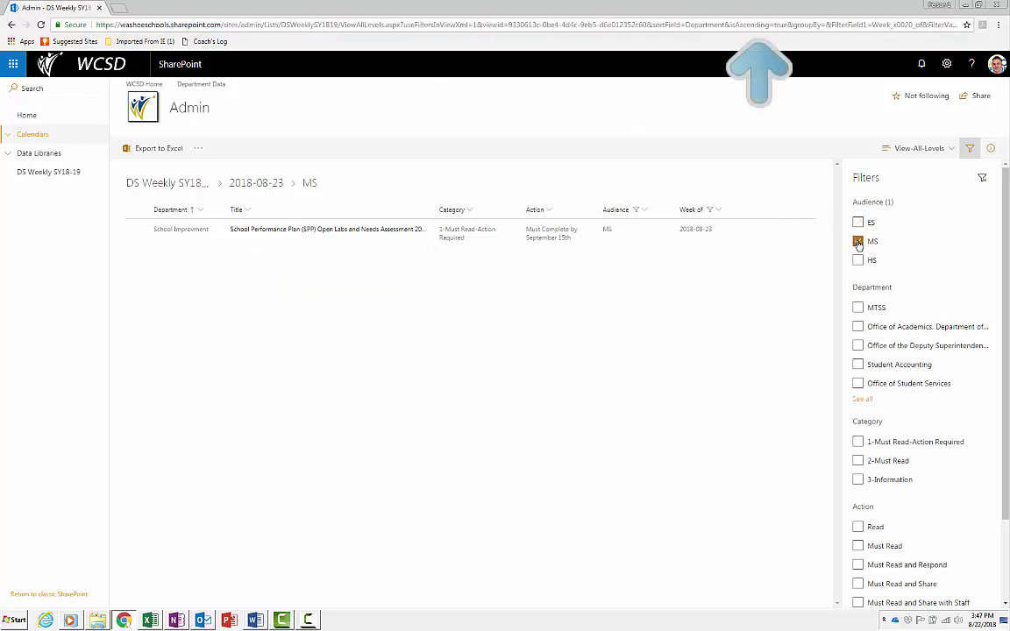
click(858, 241)
click(981, 178)
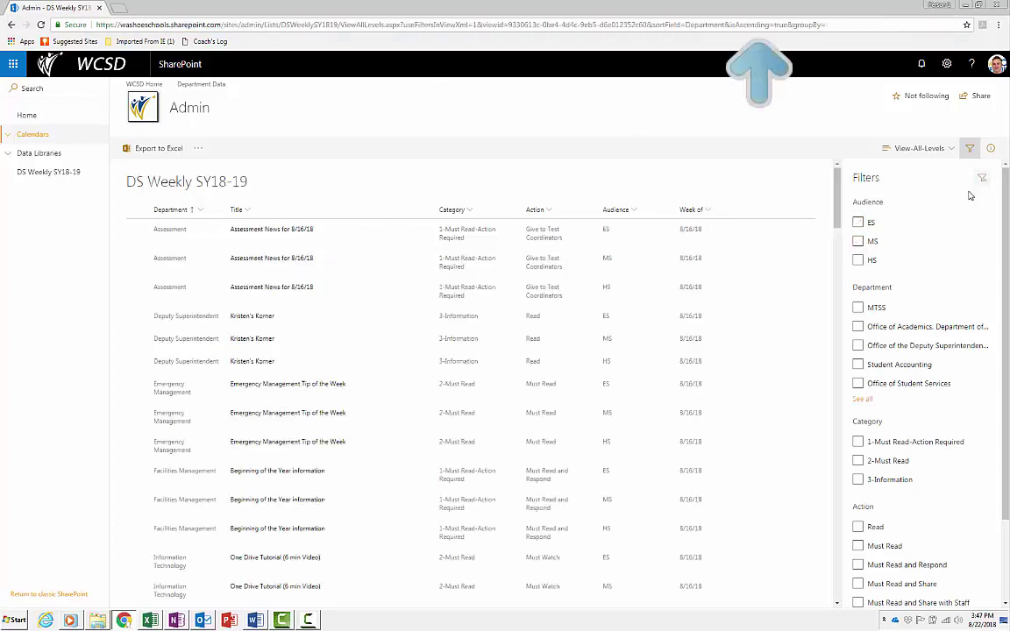
- Try filtering by the MS audience, the MTSS department and the Office of the Deputy Superintendent department, removing each filter again
click(858, 241)
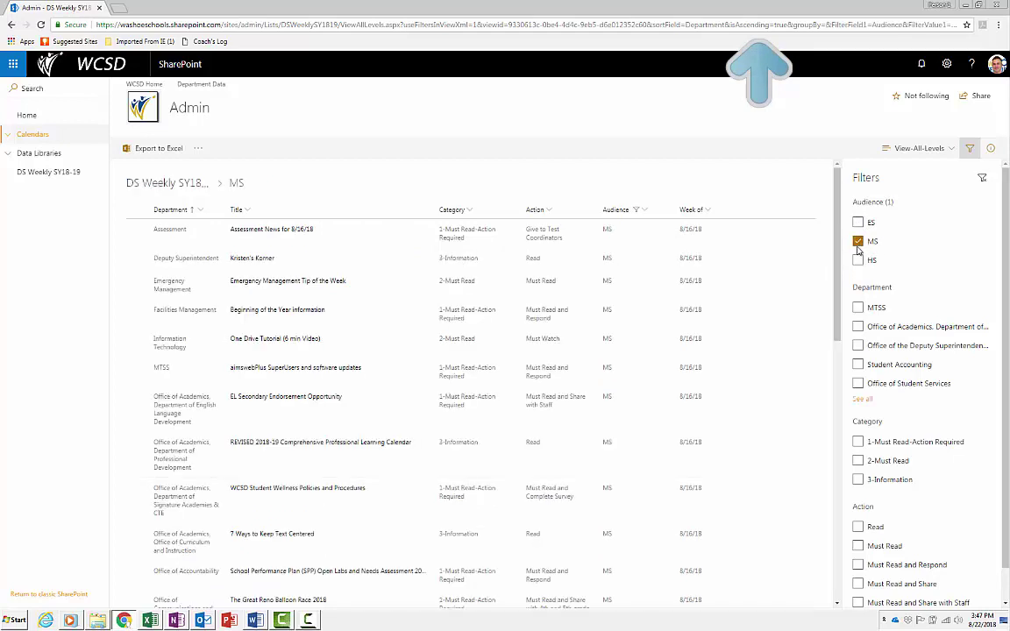
click(857, 242)
click(857, 307)
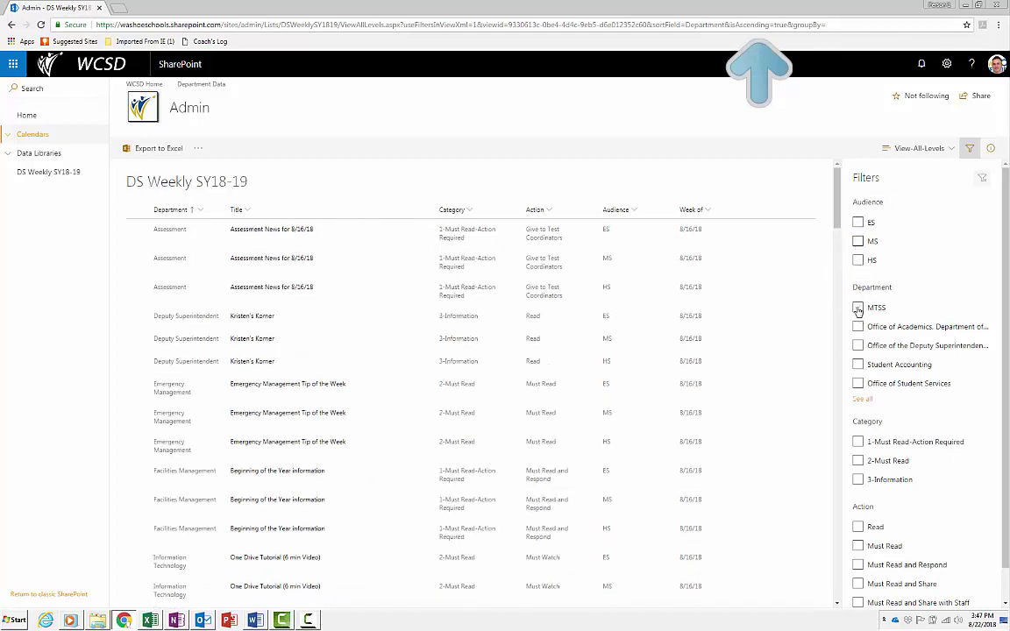
click(857, 308)
click(857, 346)
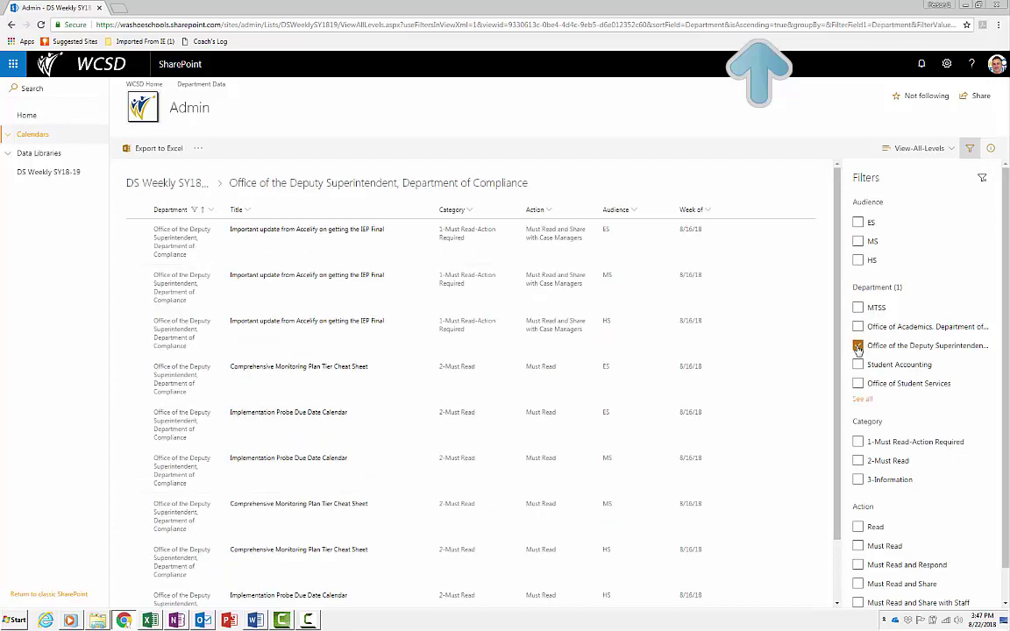
click(857, 345)
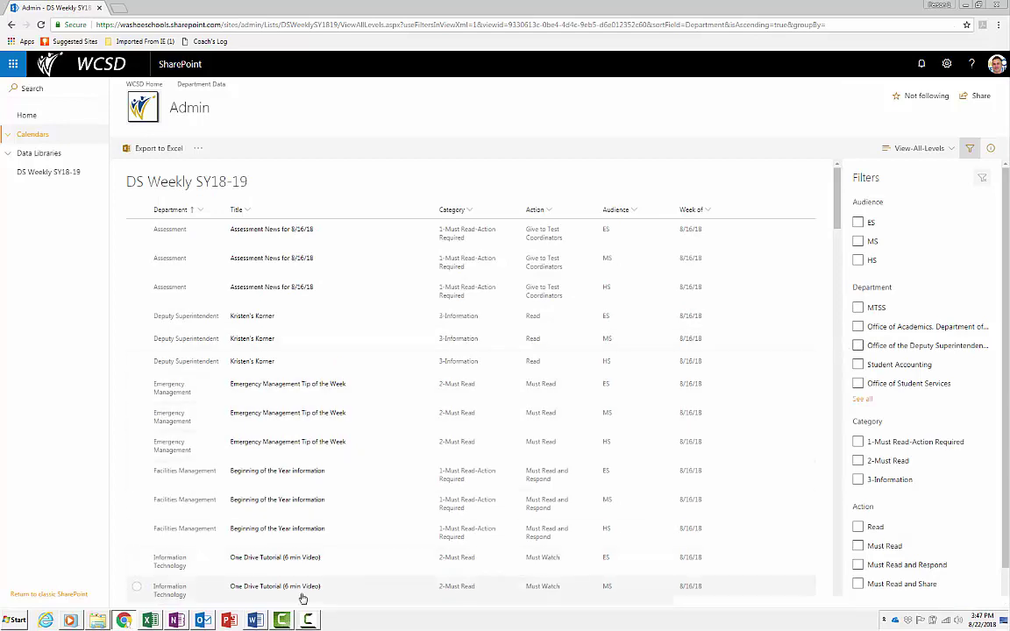
- Switch to Outlook, create a new email and paste the copied list link into its body above the signature
click(202, 620)
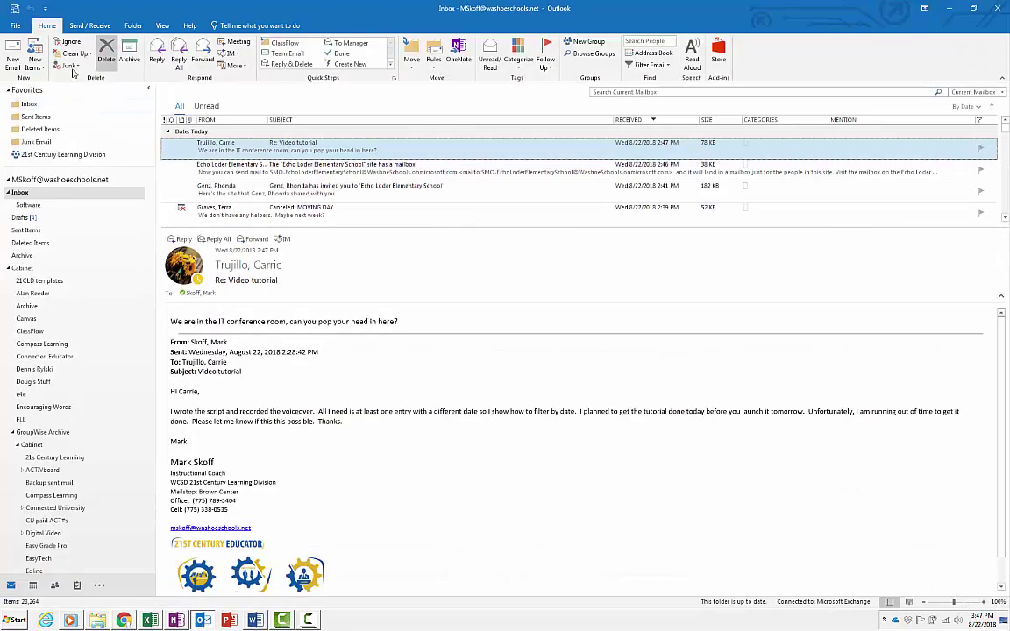
key(ctrl+n)
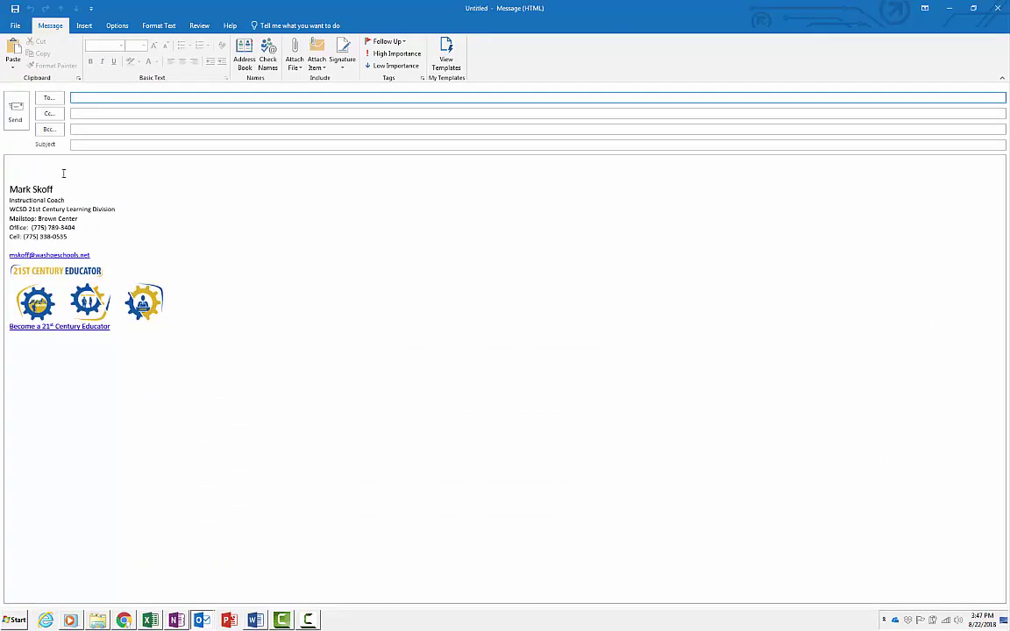
click(63, 173)
right_click(66, 165)
click(85, 221)
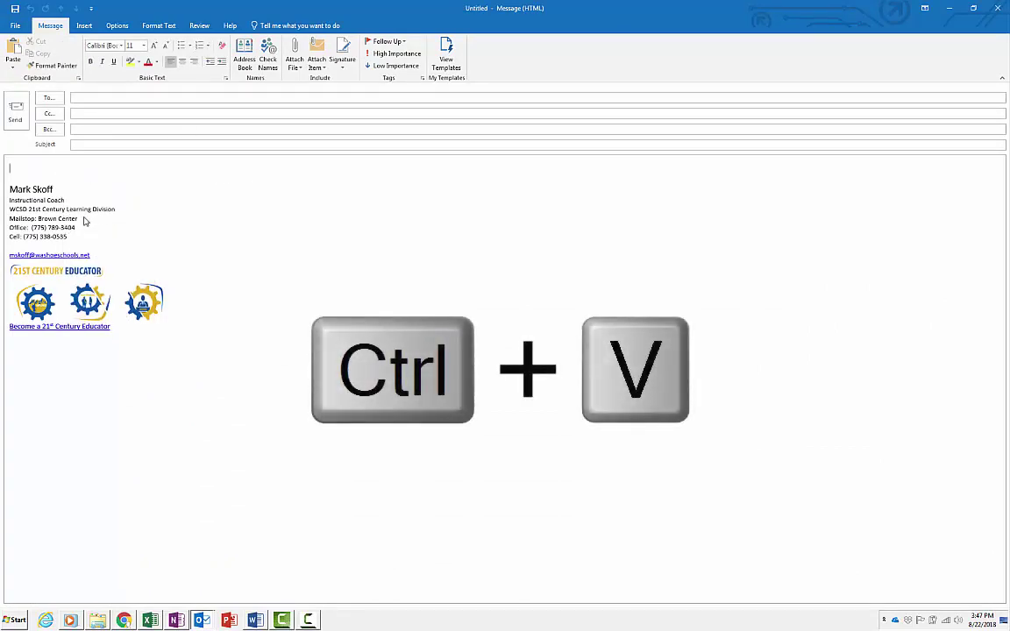
key(ctrl+v)
key(Return)
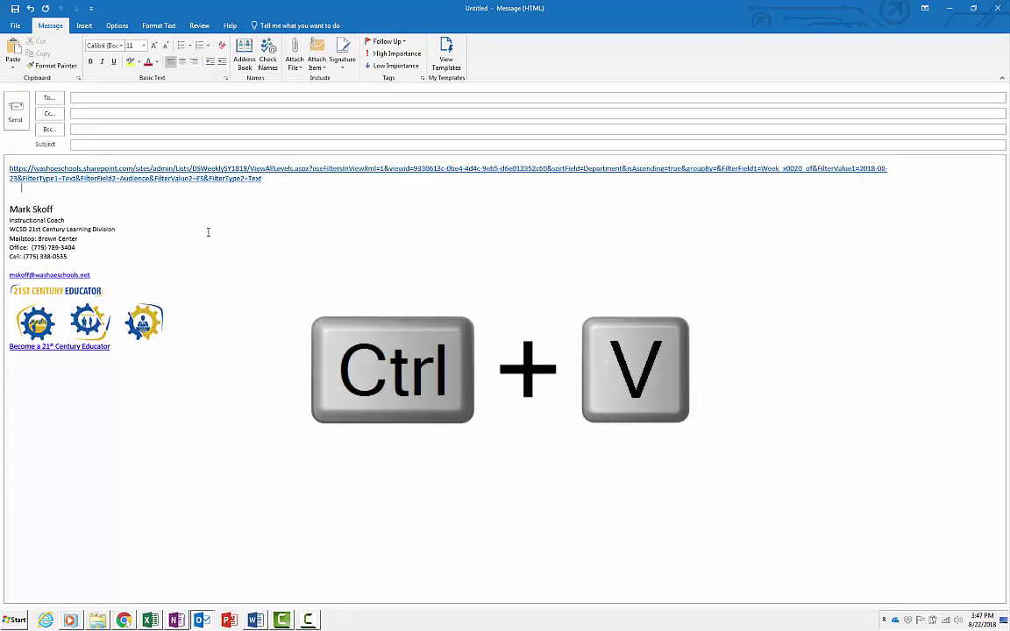
- Address the email to the 21st Century Learning Division from the recent recipients
click(112, 99)
click(112, 98)
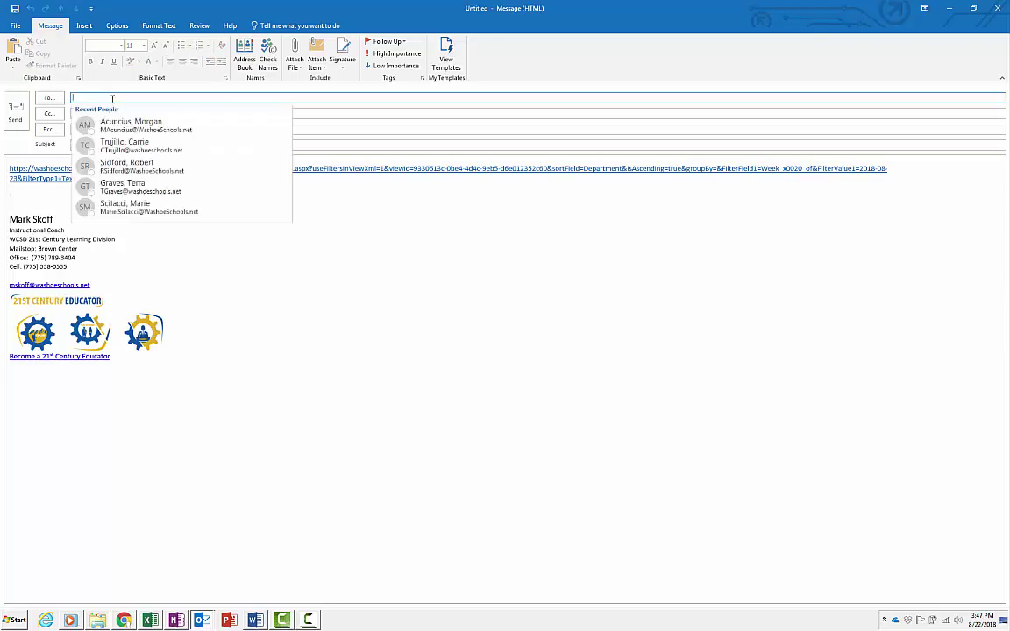
text(21)
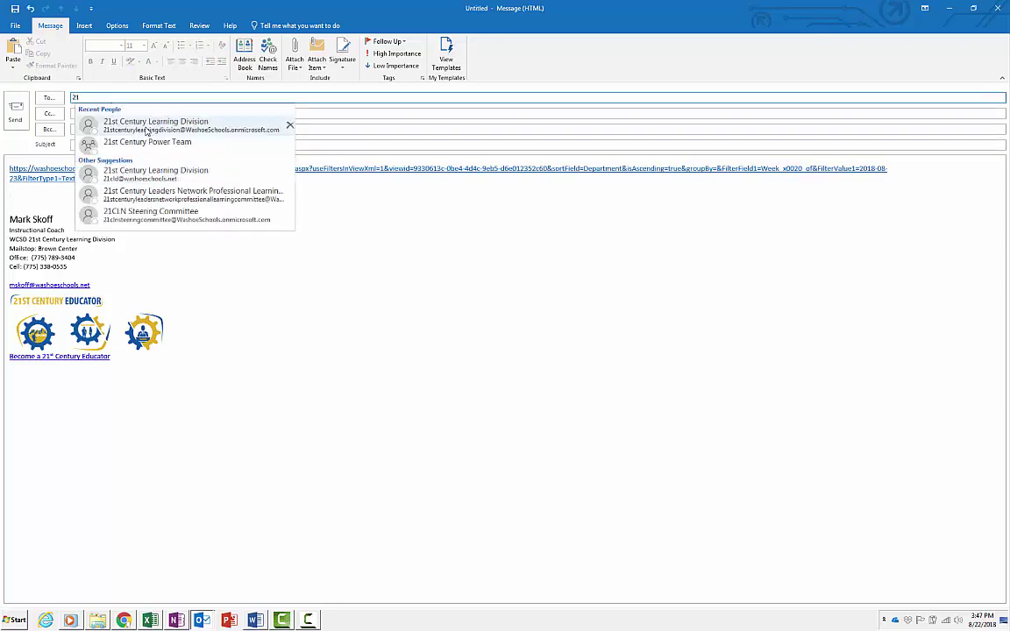
click(147, 127)
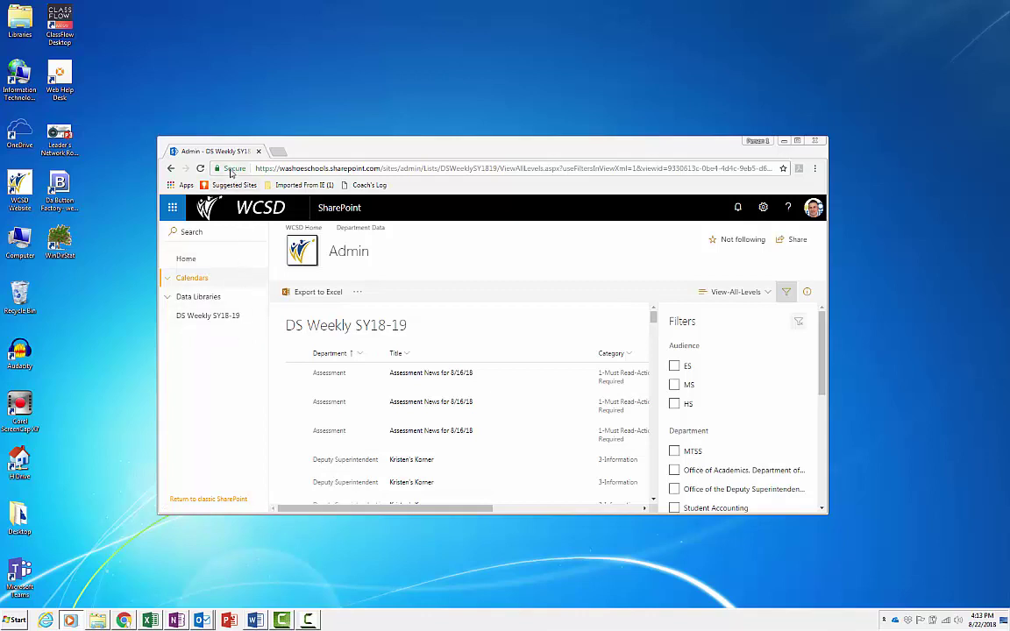
- Create a desktop shortcut to the DS Weekly SY18-19 list page from the browser and open the list with it
drag(219, 177, 75, 303)
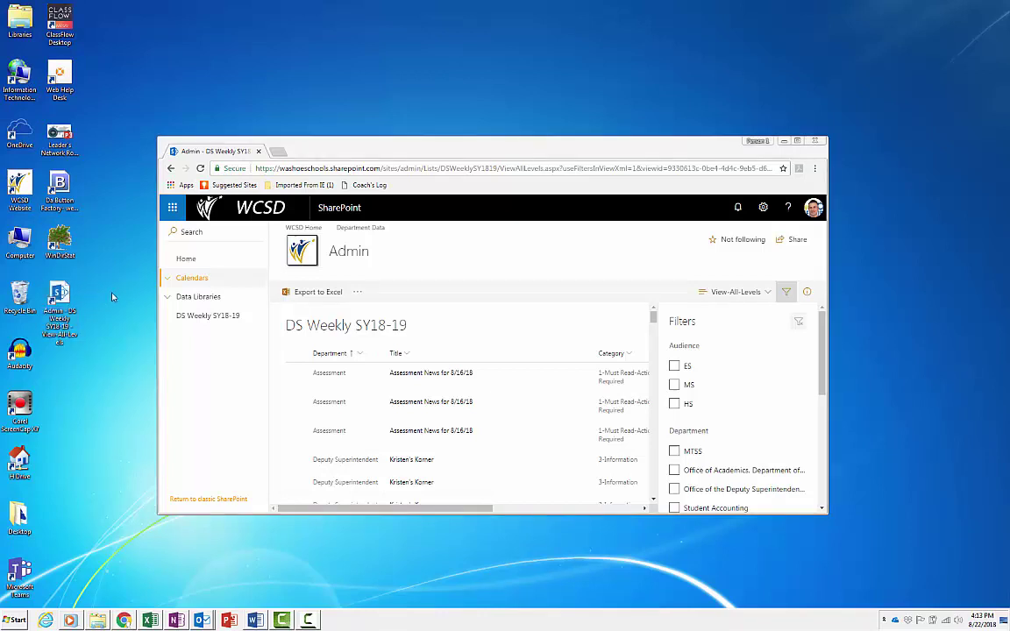
double_click(61, 298)
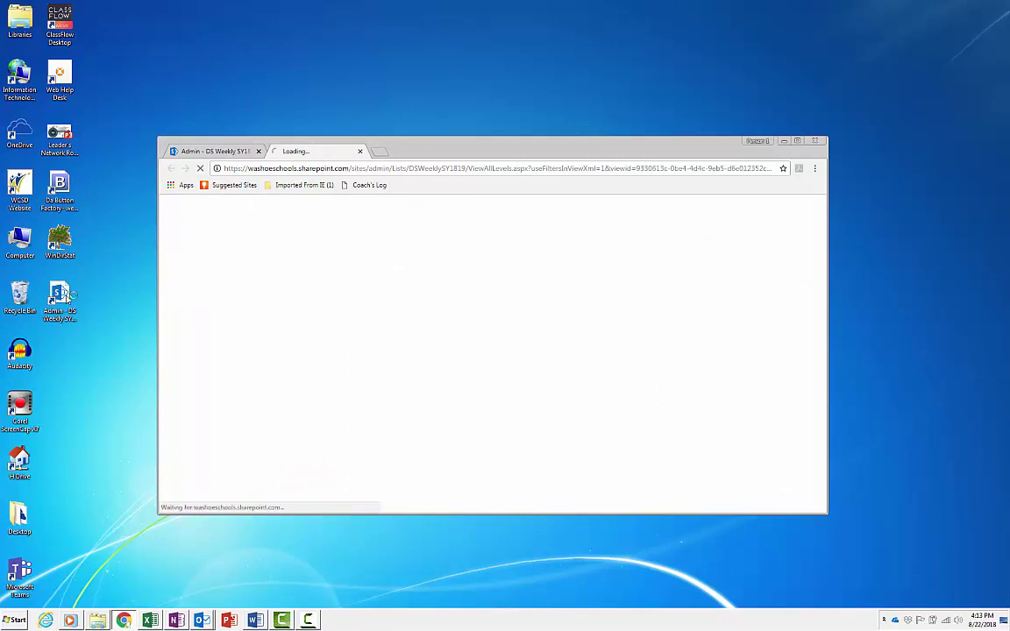